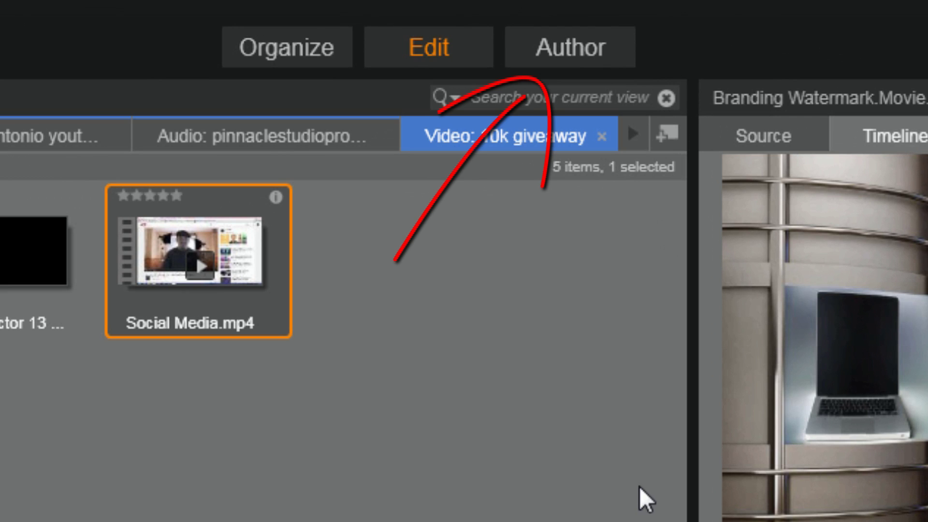
# Switch to the Author tab and confirm converting the movie into a disc project
pyautogui.click(567, 48)
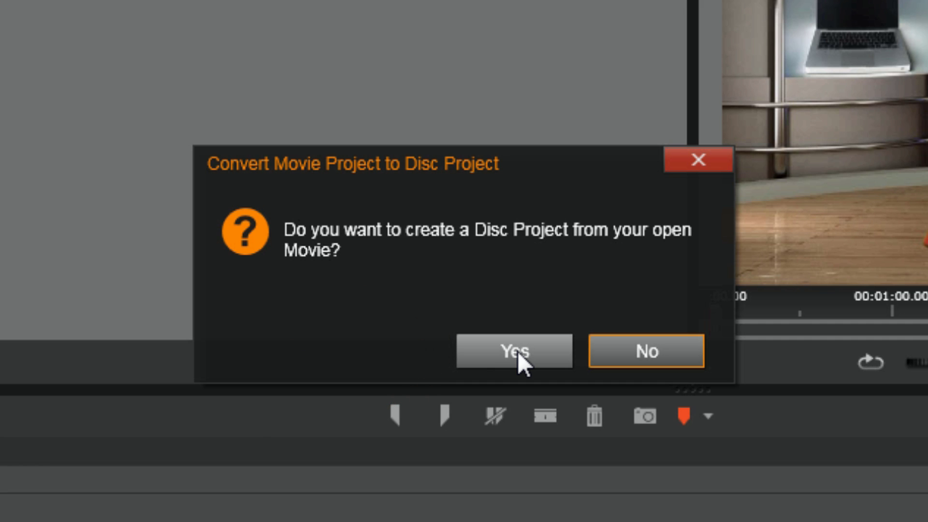
pyautogui.click(518, 352)
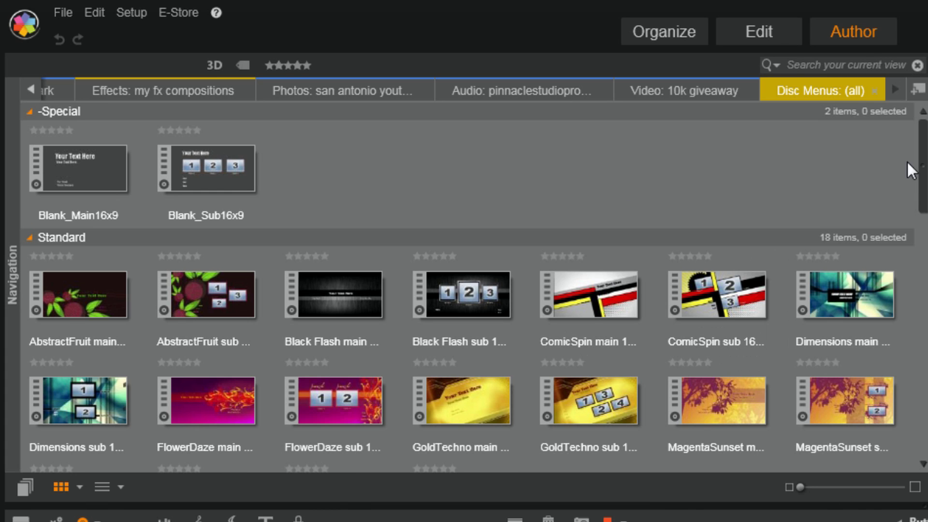
# Drag Blank_Main16x9 from the Special group into the Menu List as Menu 1
pyautogui.moveTo(924, 161); pyautogui.dragTo(921, 116)
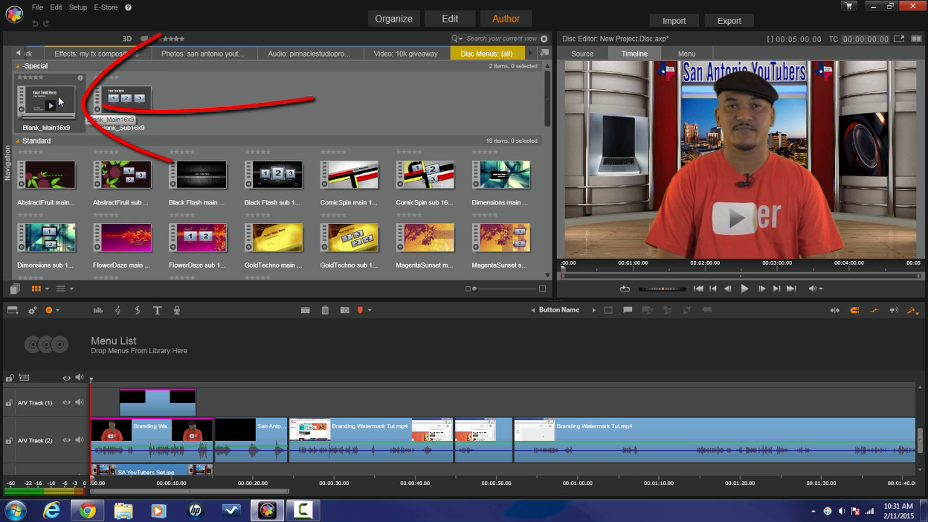
pyautogui.moveTo(58, 96); pyautogui.dragTo(112, 343)
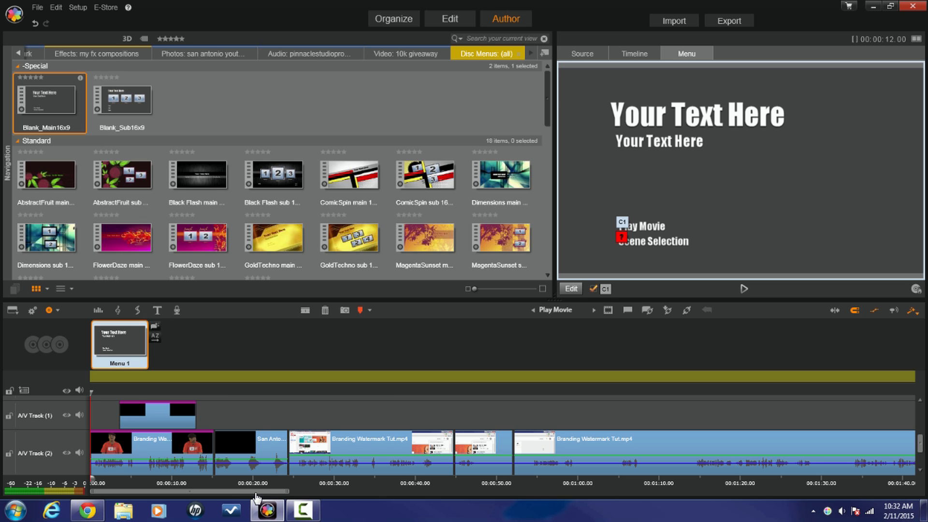
# Drag the C1 chapter marker left so Intro Video ends around 00:00:16
pyautogui.moveTo(256, 498); pyautogui.dragTo(668, 509)
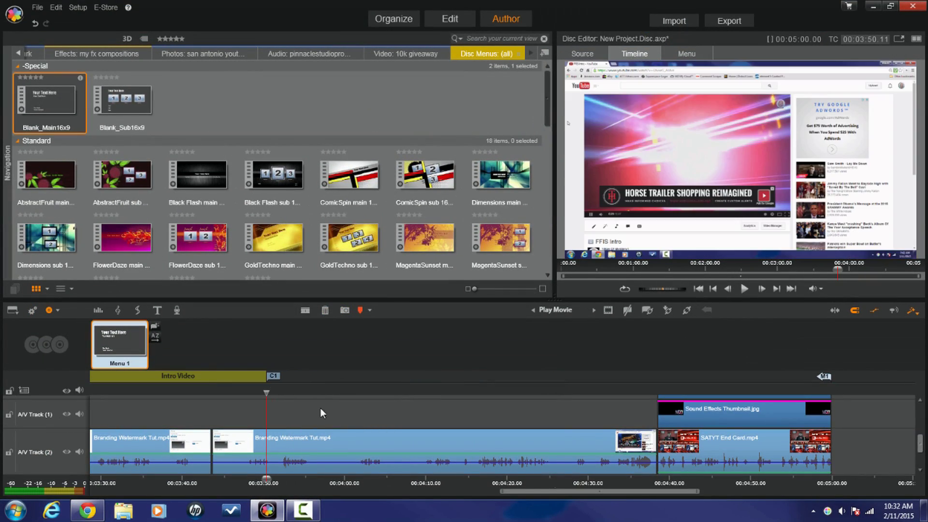
pyautogui.moveTo(553, 493); pyautogui.dragTo(434, 493)
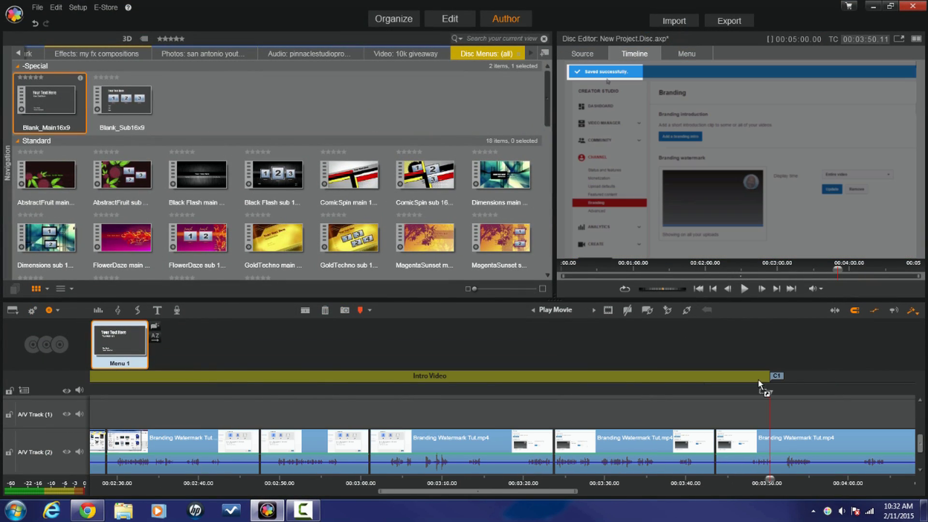
pyautogui.moveTo(760, 382); pyautogui.dragTo(238, 382)
pyautogui.hscroll(-5, 739, 378)
pyautogui.moveTo(739, 379); pyautogui.dragTo(222, 382)
pyautogui.moveTo(263, 492); pyautogui.dragTo(120, 493)
pyautogui.moveTo(754, 378)
pyautogui.mouseDown()
pyautogui.moveTo(255, 379)
pyautogui.moveTo(485, 380)
pyautogui.moveTo(300, 382)
pyautogui.mouseUp()
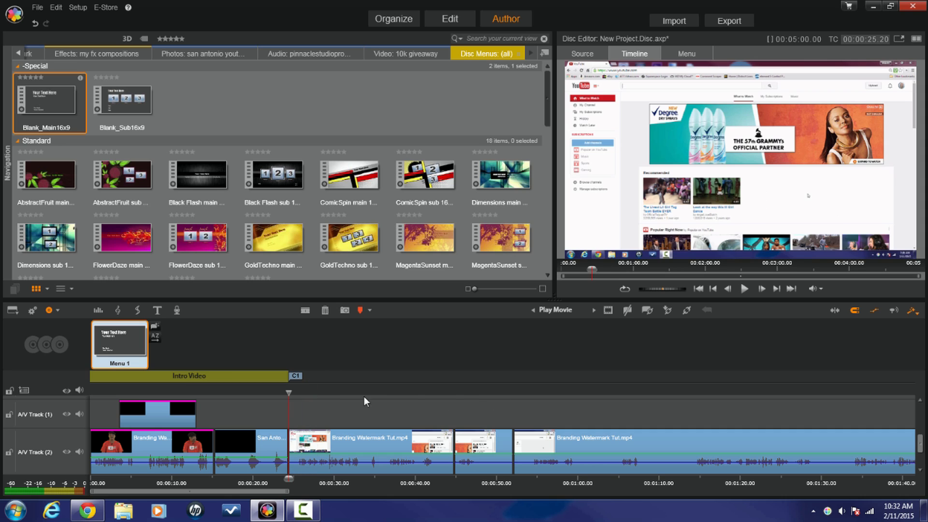
pyautogui.moveTo(296, 378); pyautogui.dragTo(214, 380)
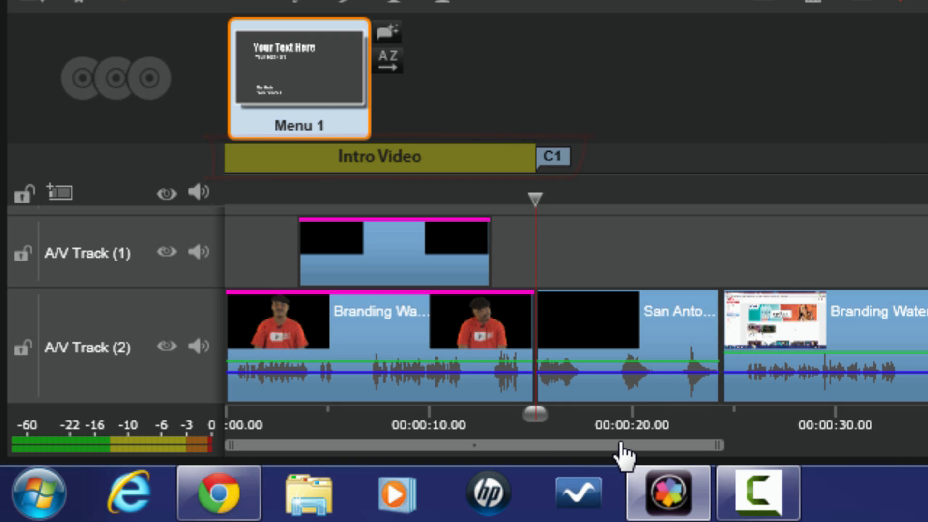
# Scroll the timeline back and show Menu 1's layout in the preview
pyautogui.moveTo(625, 454); pyautogui.dragTo(927, 444)
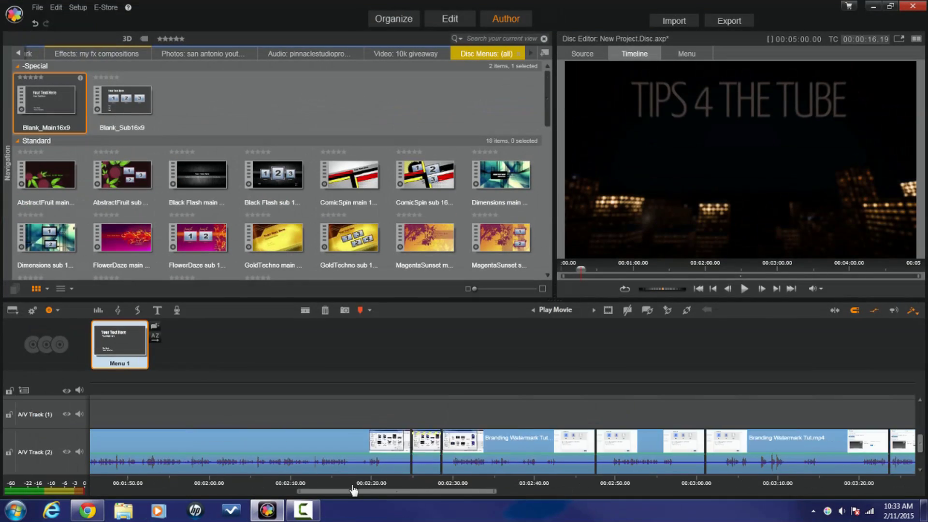
pyautogui.moveTo(666, 482); pyautogui.dragTo(0, 478)
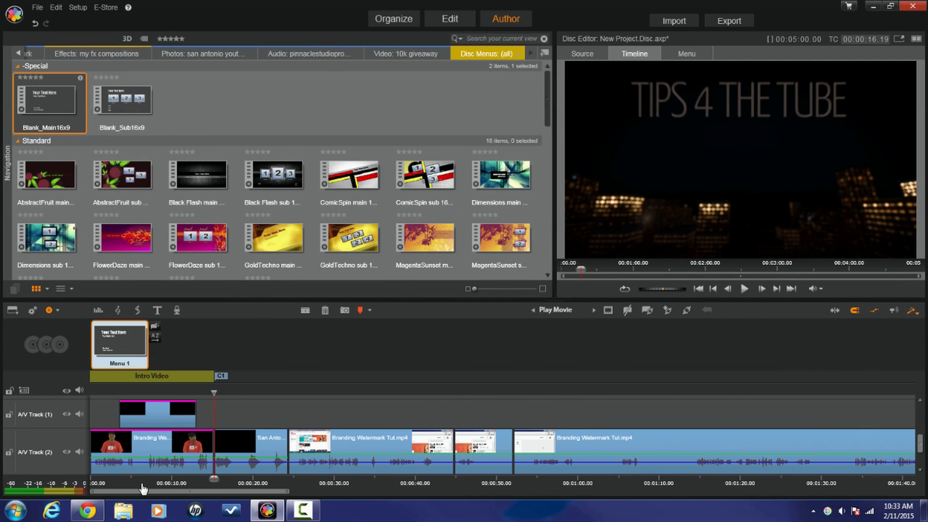
pyautogui.click(129, 336)
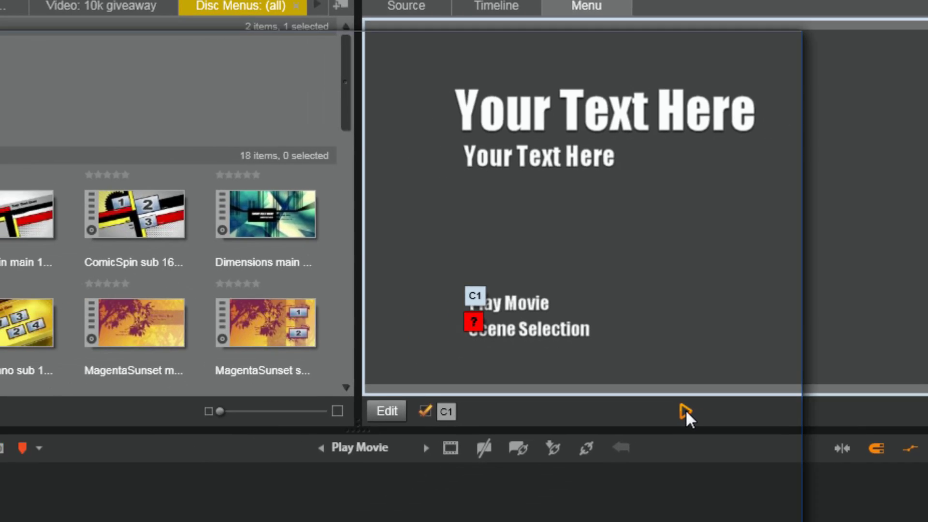
# Play the disc in the preview player, return to its main menu, then close the player
pyautogui.click(537, 507)
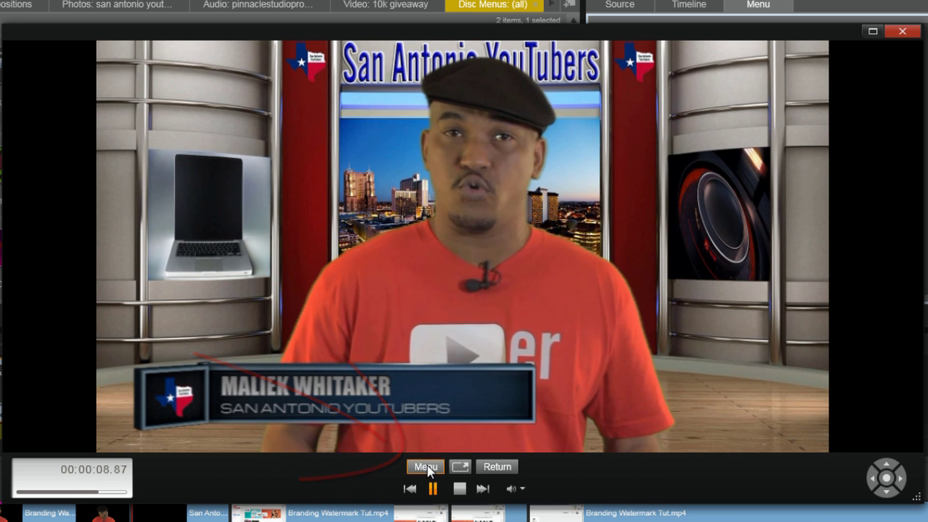
pyautogui.click(426, 467)
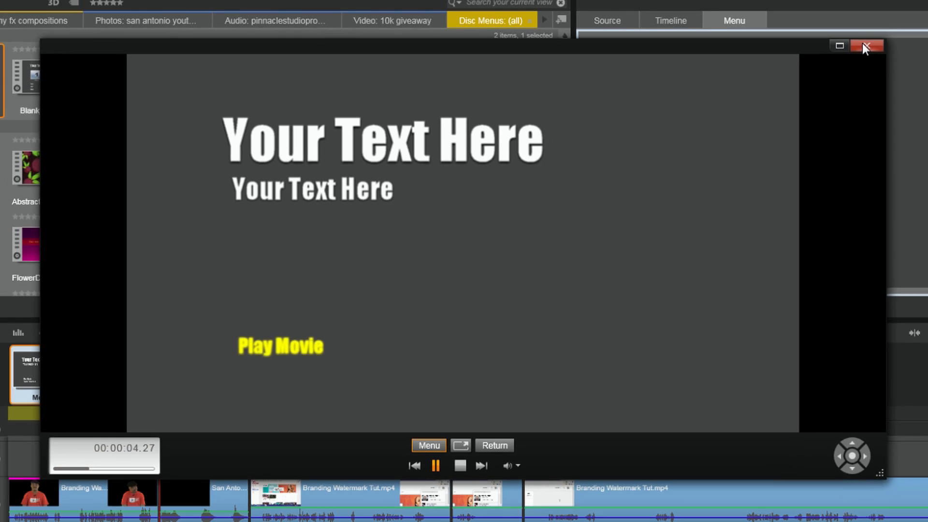
pyautogui.click(866, 47)
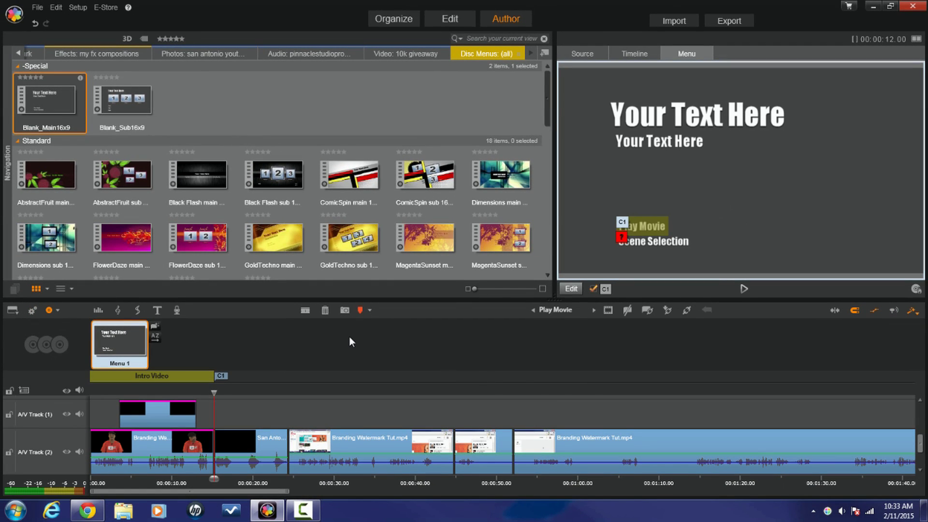
# Drag the Blank_Sub16x9 template into the Menu List after Menu 1
pyautogui.click(133, 101)
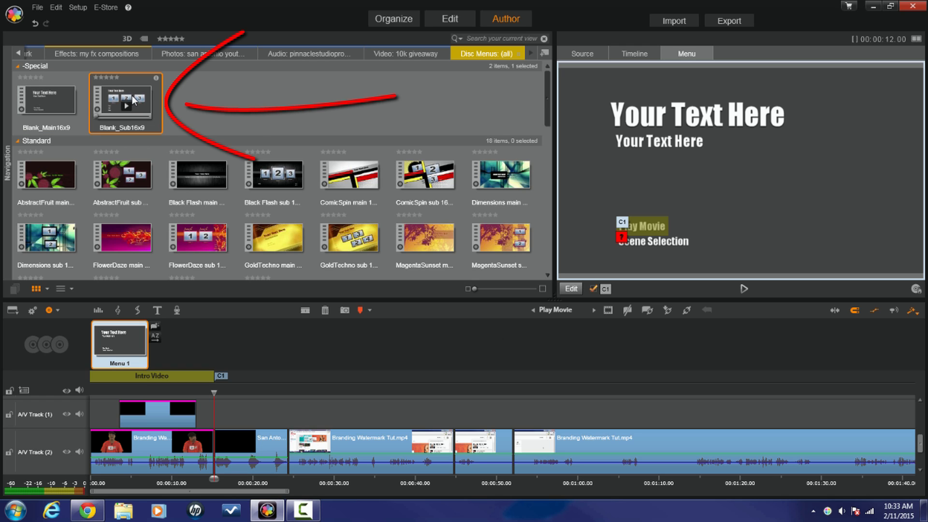
pyautogui.moveTo(134, 100); pyautogui.dragTo(208, 339)
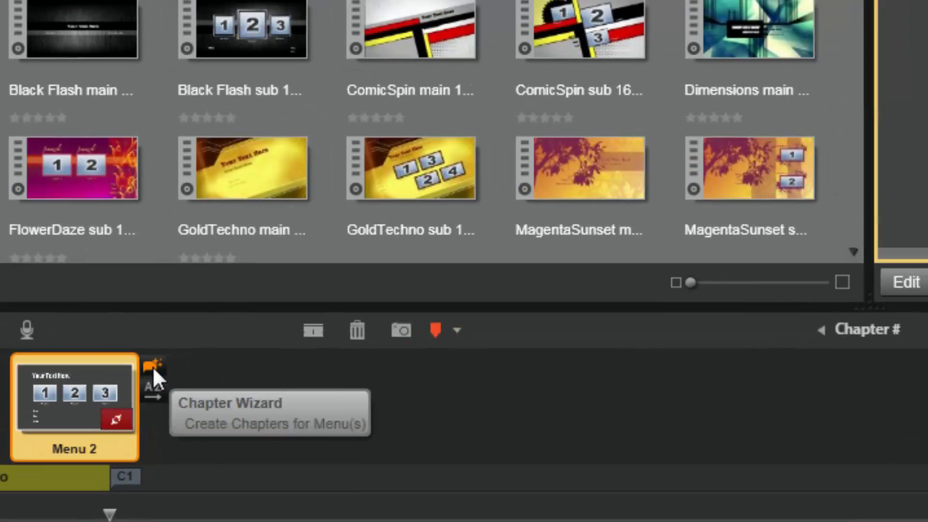
# Run the Chapter Wizard on Menu 2: 00:00:20.00 chapters, Whole Movie, linked to menu buttons
pyautogui.click(443, 258)
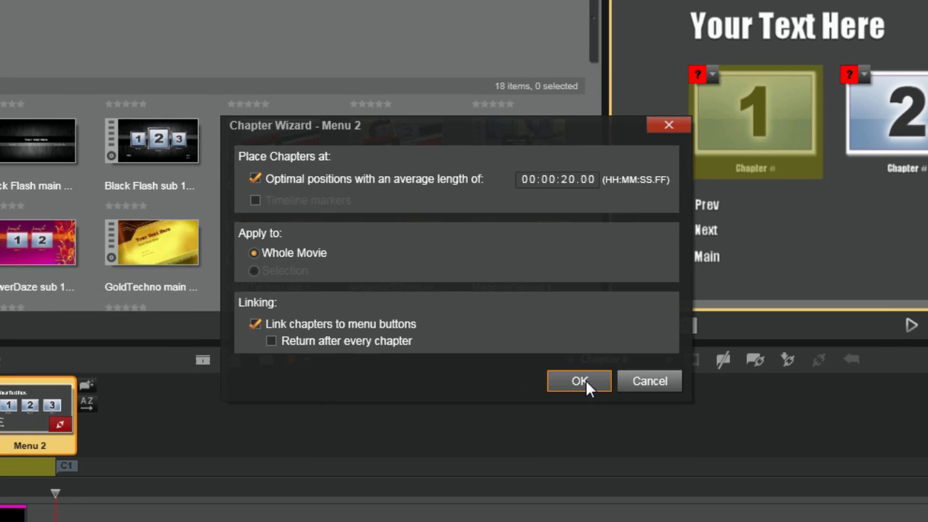
pyautogui.click(629, 437)
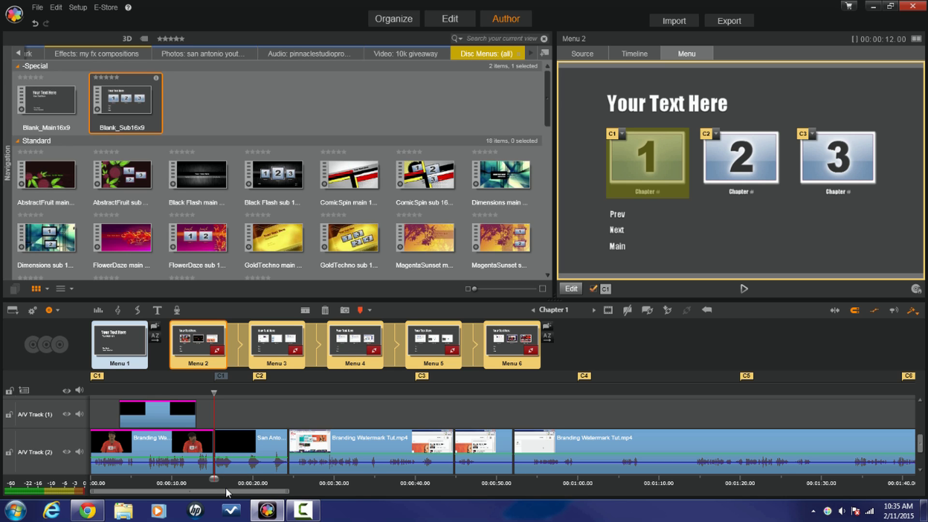
pyautogui.moveTo(228, 491)
pyautogui.mouseDown()
pyautogui.moveTo(654, 510)
pyautogui.moveTo(224, 501)
pyautogui.mouseUp()
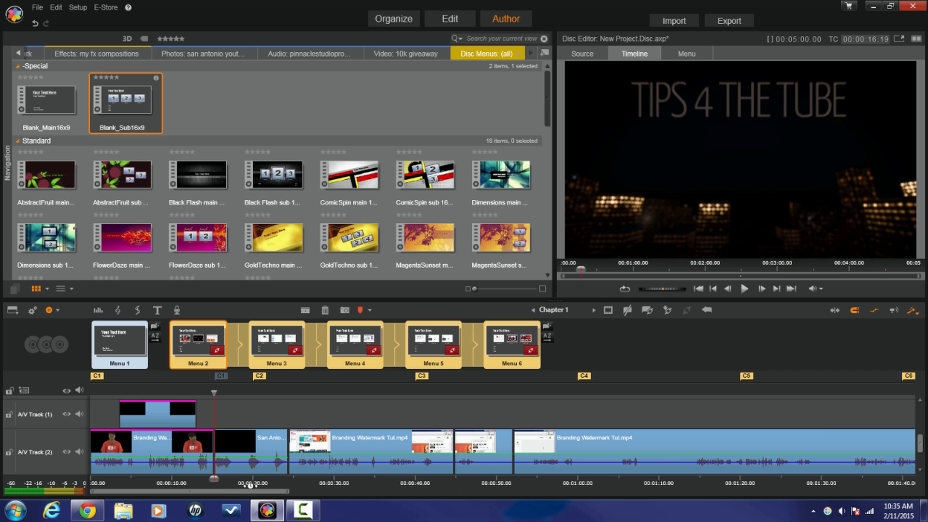
pyautogui.moveTo(260, 492); pyautogui.dragTo(629, 498)
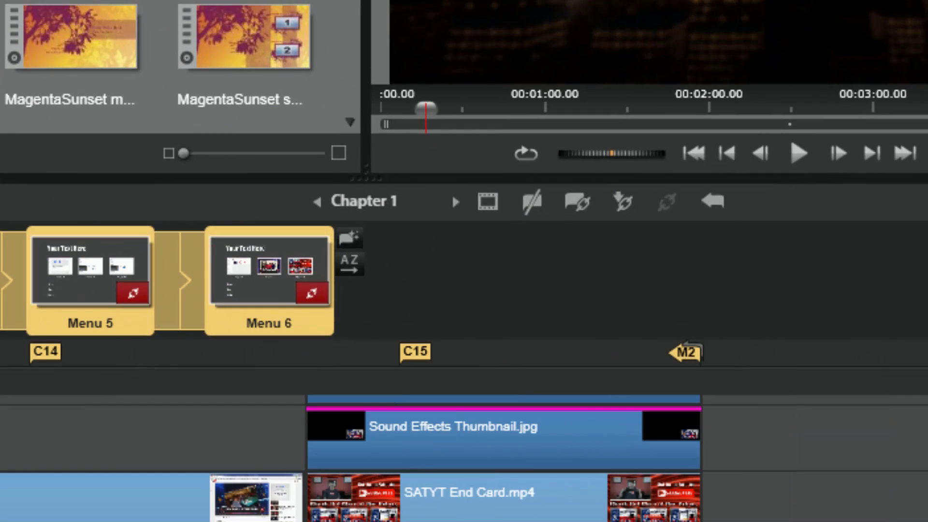
# Remove chapter markers C15, C14 and C13 from the chapter track
pyautogui.click(416, 360)
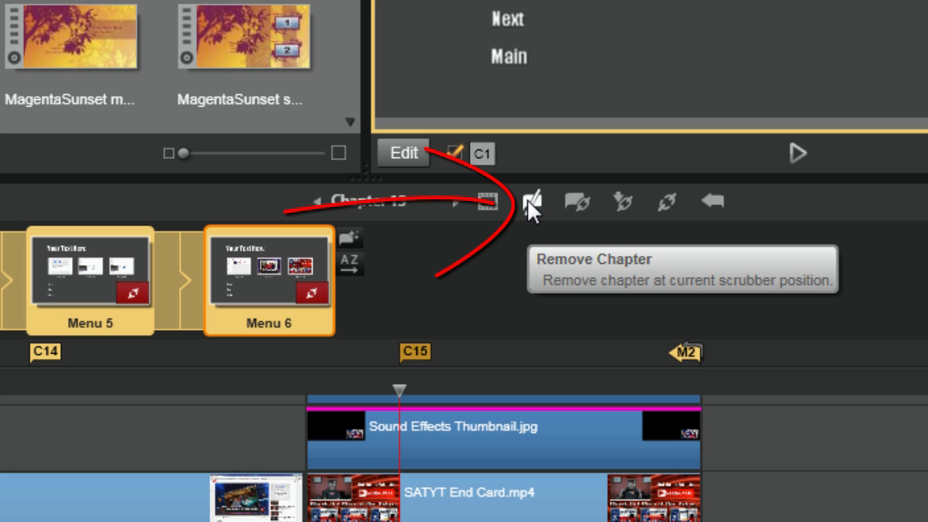
pyautogui.click(528, 201)
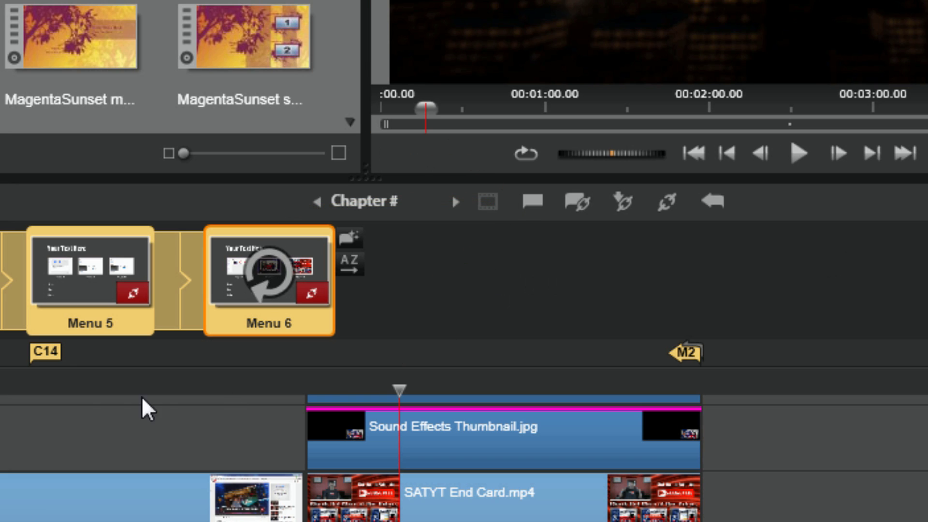
pyautogui.click(51, 357)
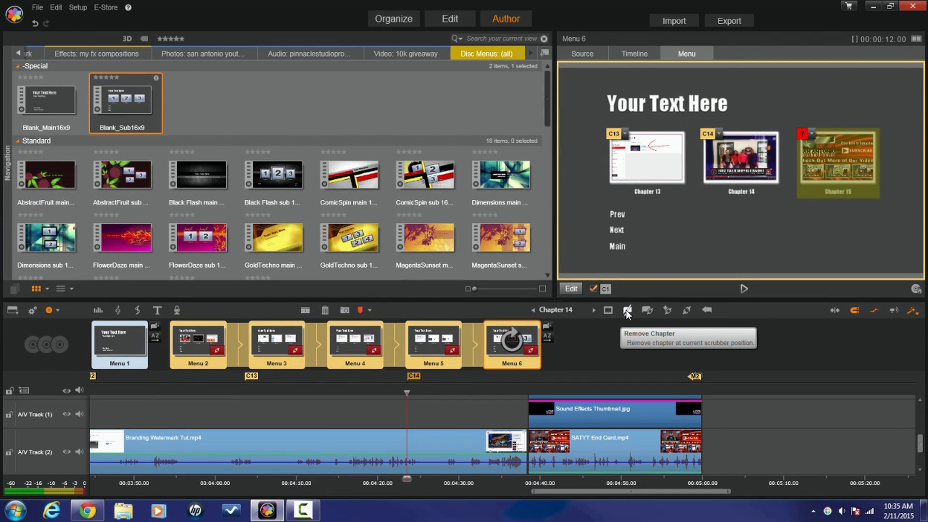
pyautogui.click(625, 307)
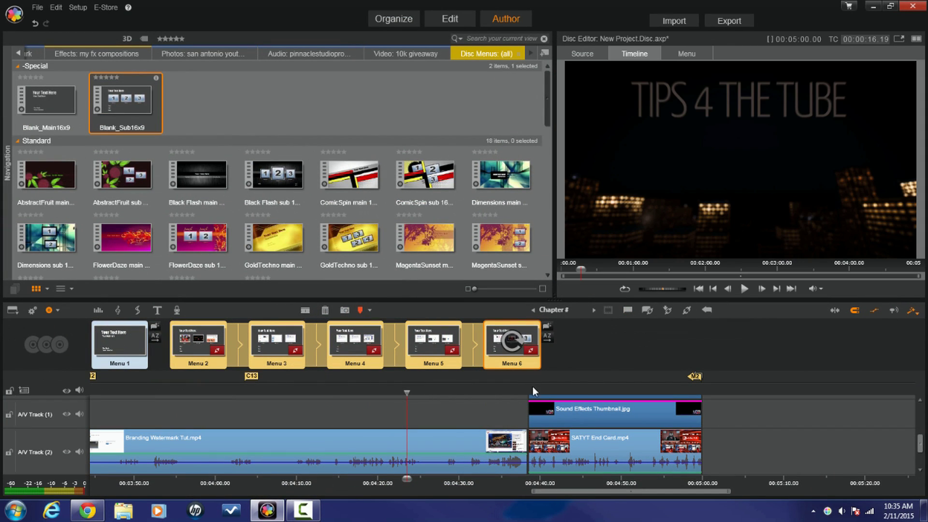
pyautogui.click(251, 376)
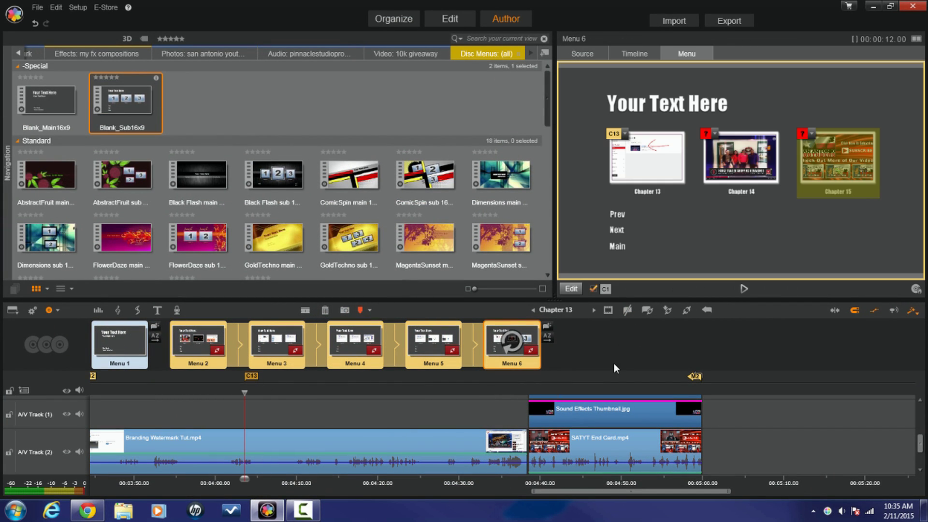
pyautogui.click(627, 311)
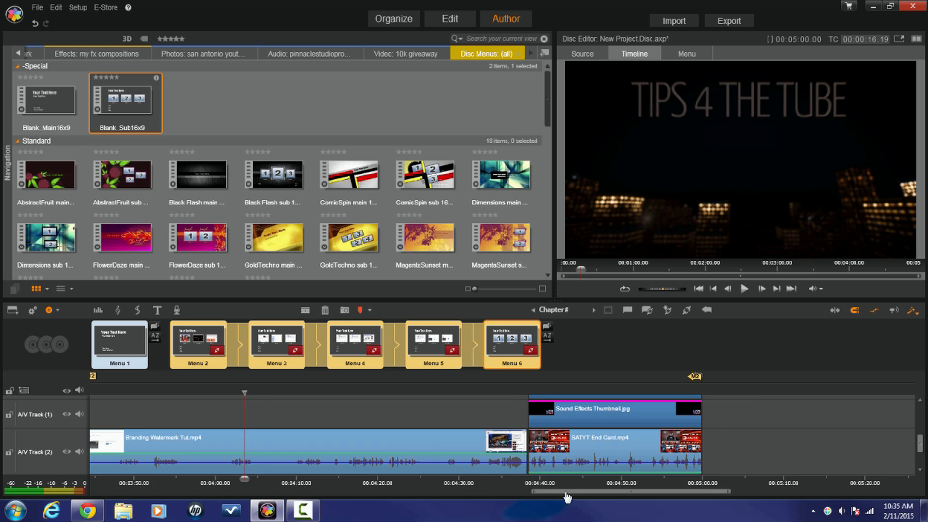
pyautogui.moveTo(567, 497); pyautogui.dragTo(514, 494)
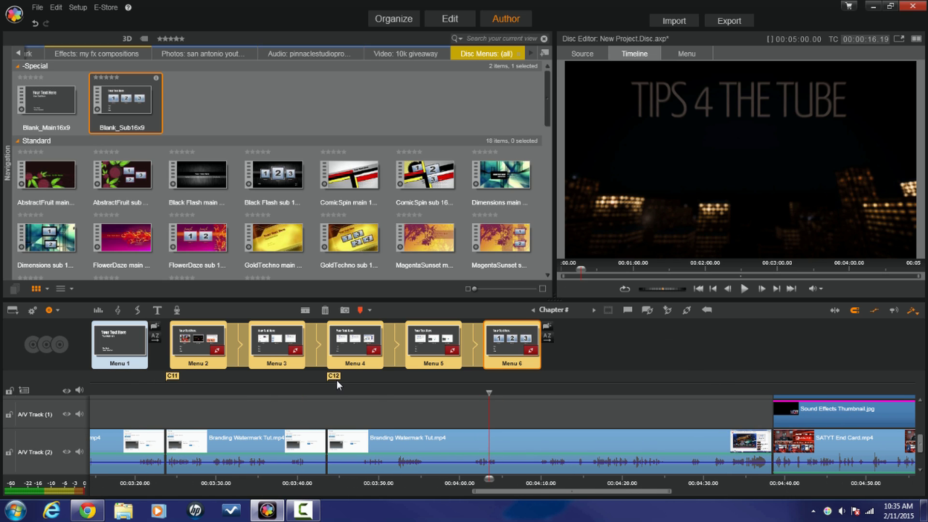
# Drag the C12 marker later in the movie and attempt to move C11
pyautogui.moveTo(333, 377)
pyautogui.mouseDown()
pyautogui.moveTo(487, 391)
pyautogui.moveTo(670, 373)
pyautogui.moveTo(765, 381)
pyautogui.mouseUp()
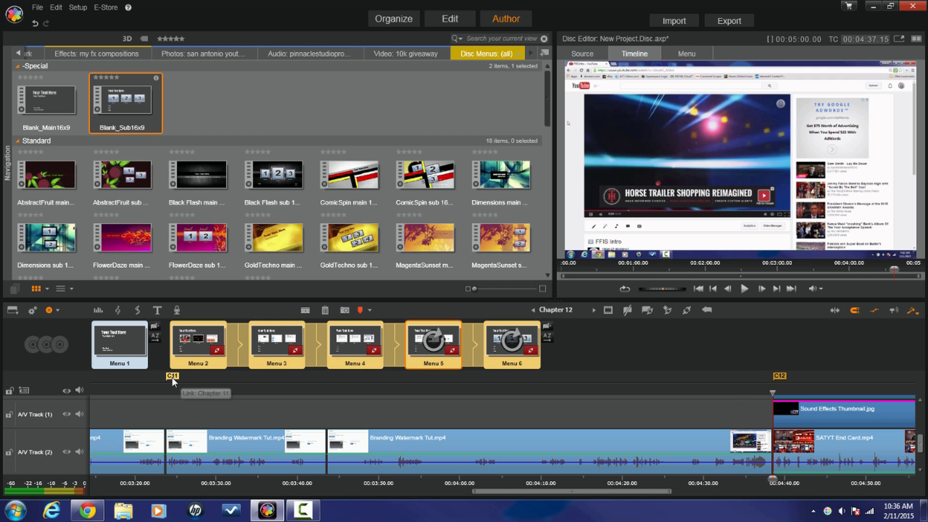
pyautogui.moveTo(172, 378); pyautogui.dragTo(333, 384)
pyautogui.hscroll(-5, 656, 380)
pyautogui.click(366, 377)
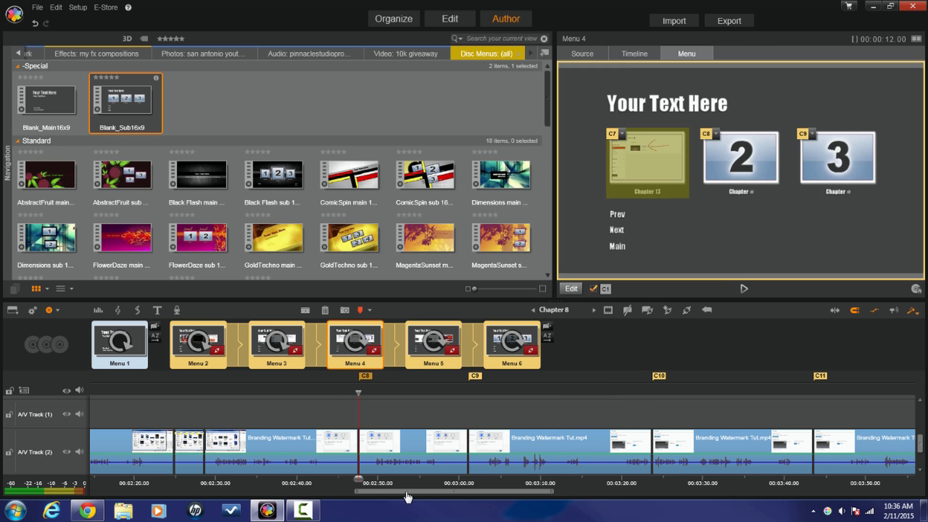
# Sort the chapter markers into order with AZ Sort and select Menu 5
pyautogui.hscroll(-10, 491, 379)
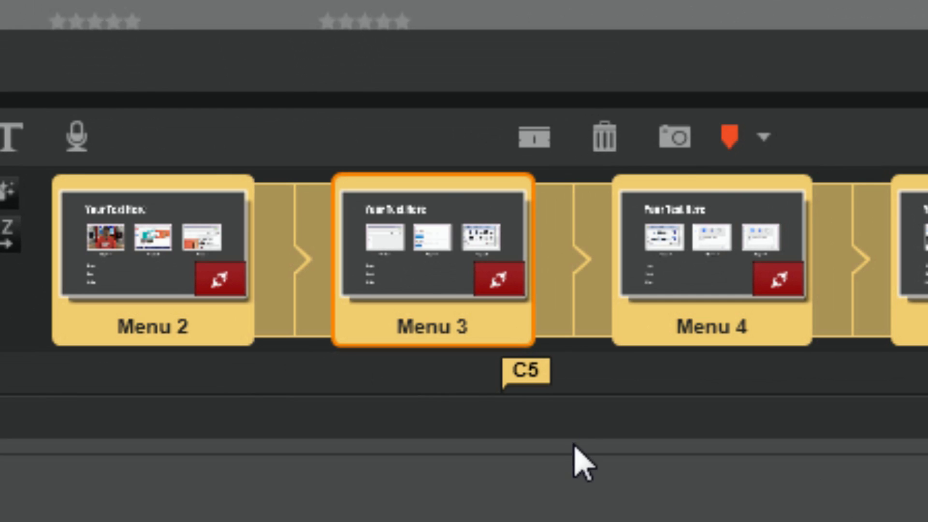
pyautogui.click(533, 377)
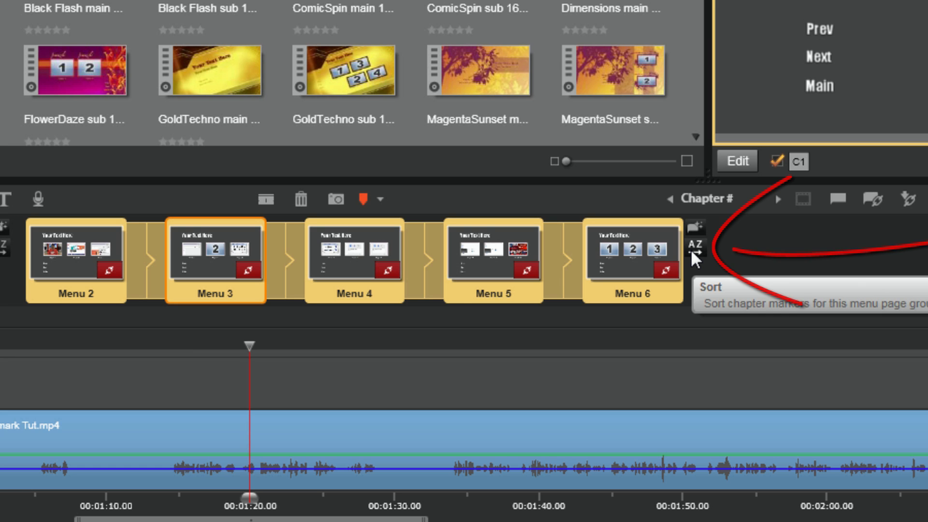
pyautogui.click(692, 249)
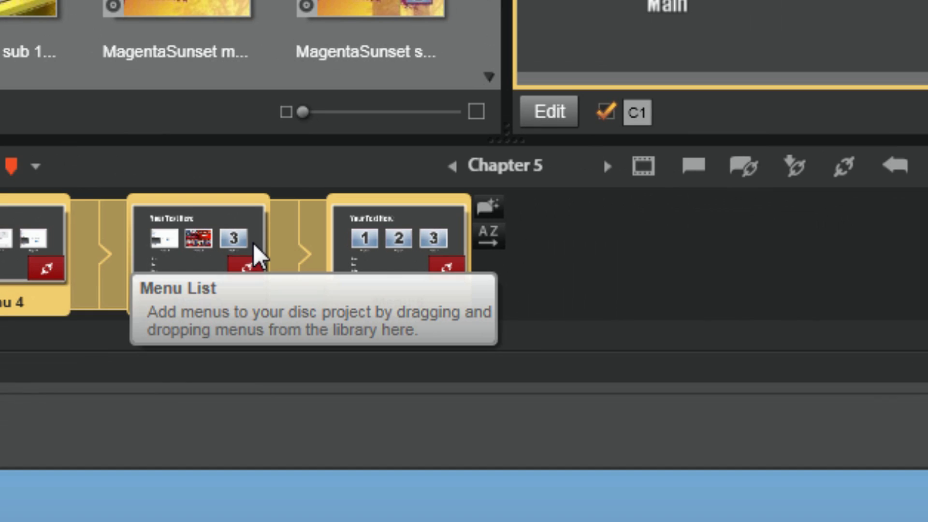
pyautogui.click(227, 246)
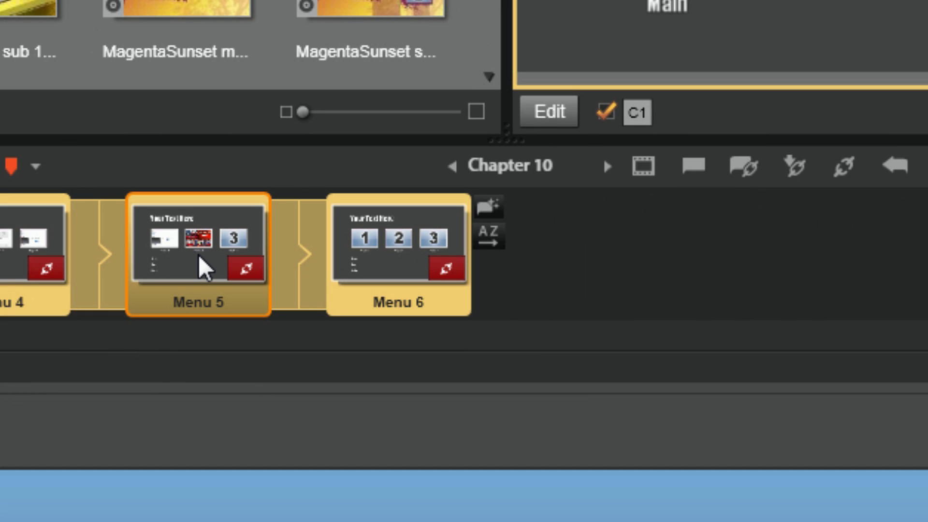
# Delete the Menu 6 page with Delete selected menu pages, then close the preview player
pyautogui.click(388, 236)
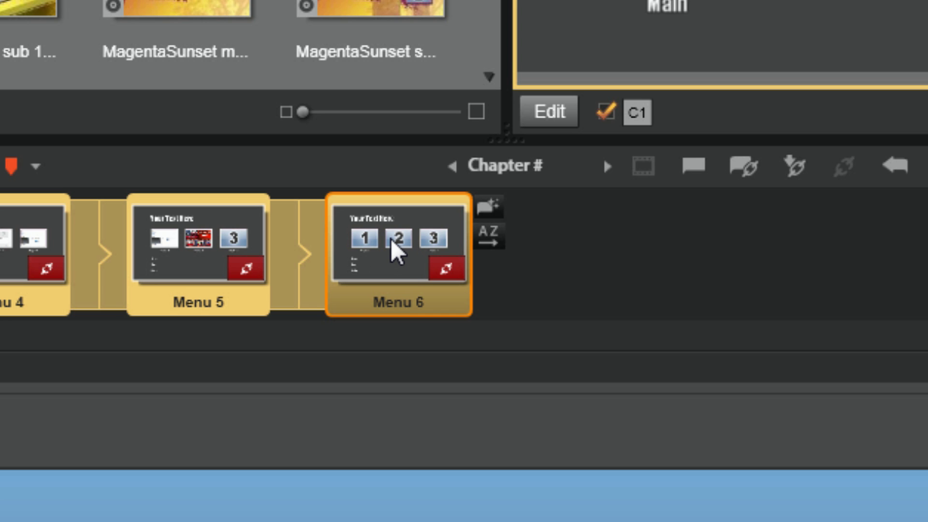
pyautogui.rightClick(391, 241)
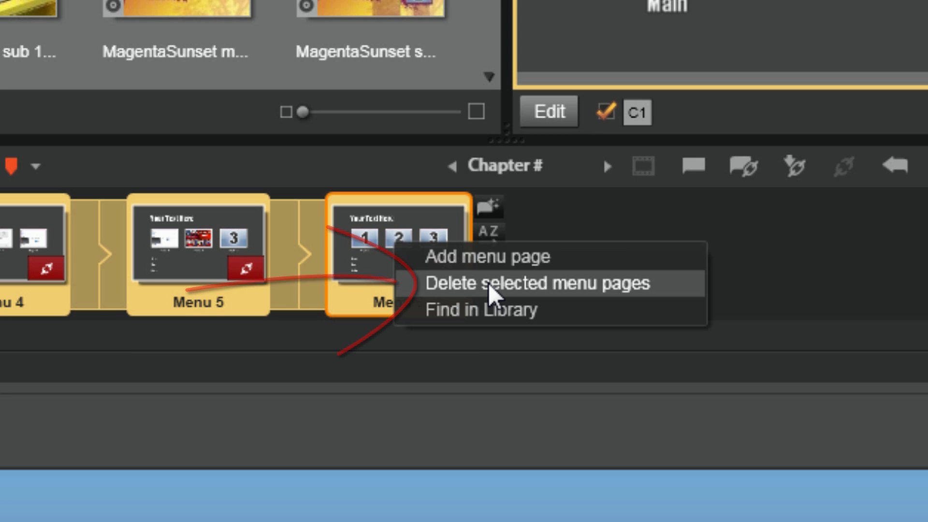
pyautogui.click(489, 286)
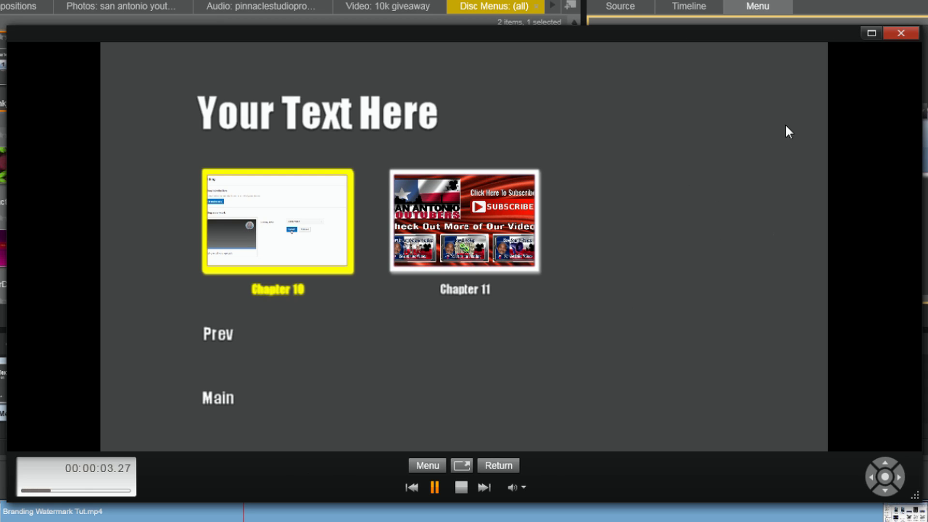
pyautogui.click(895, 33)
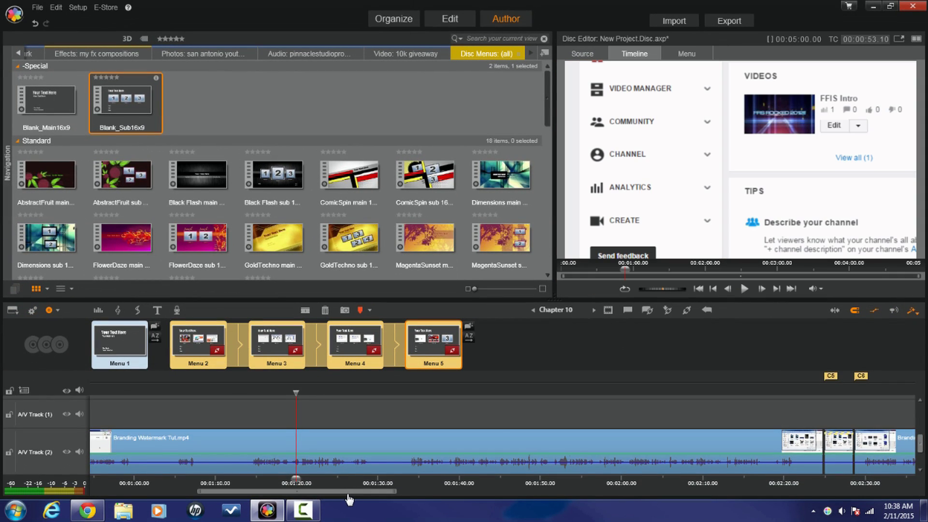
# Link Menu 1's Scene Selection button to the Menu 2 thumbnail
pyautogui.moveTo(349, 501); pyautogui.dragTo(231, 508)
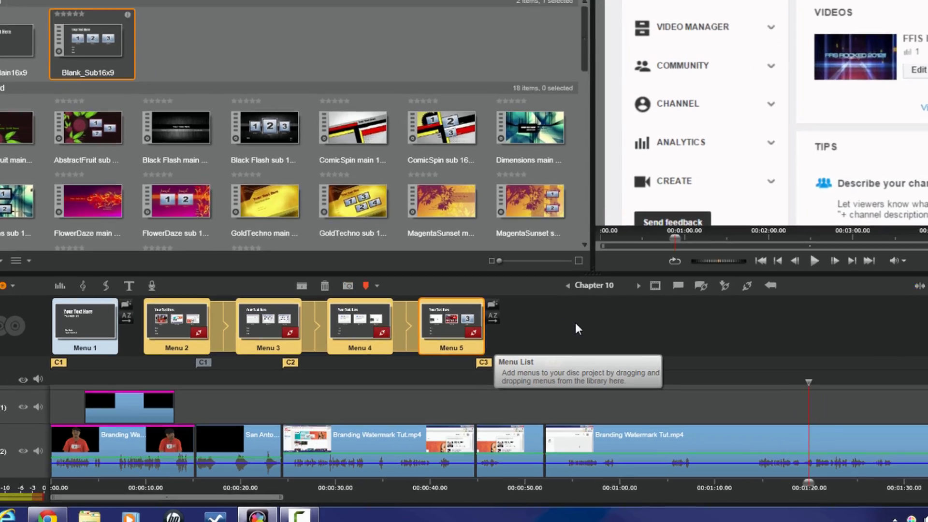
pyautogui.moveTo(474, 333)
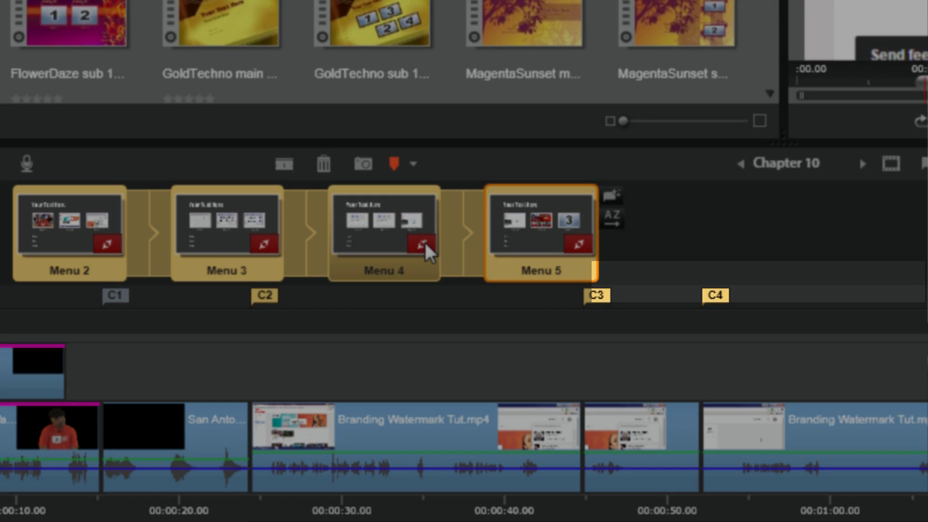
pyautogui.moveTo(425, 242)
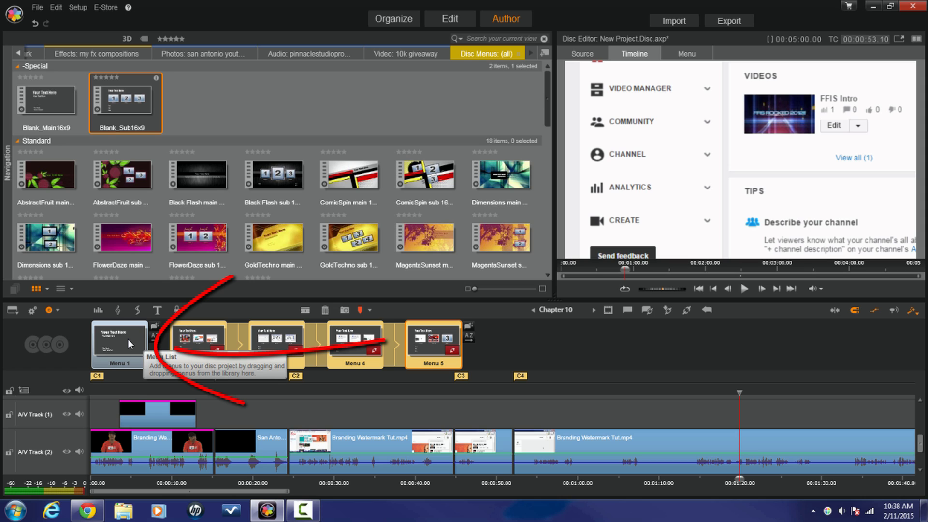
pyautogui.click(128, 339)
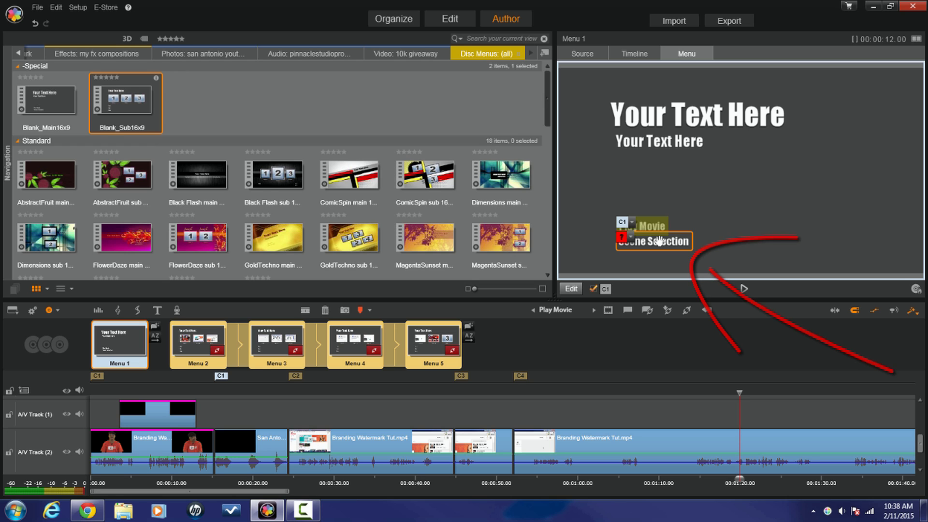
pyautogui.moveTo(659, 241)
pyautogui.mouseDown()
pyautogui.moveTo(265, 332)
pyautogui.moveTo(222, 343)
pyautogui.moveTo(226, 350)
pyautogui.mouseUp()
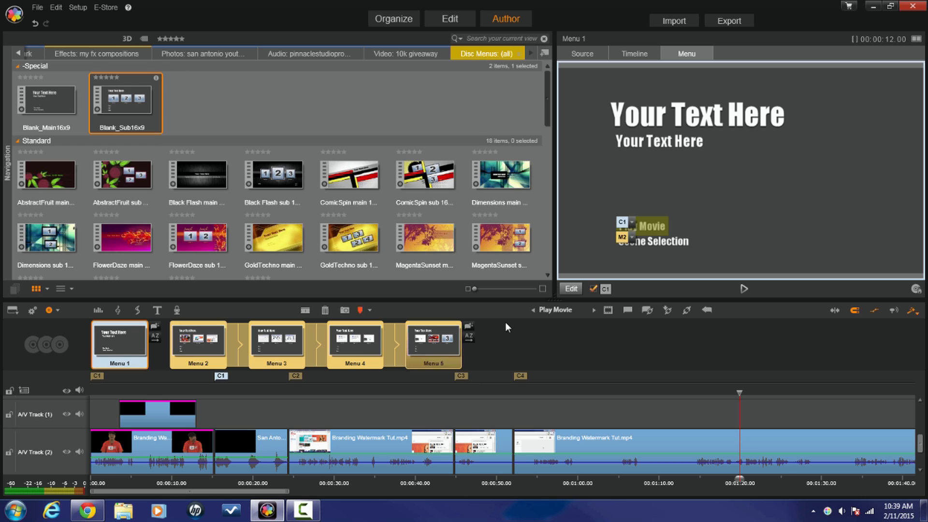
# Open Menu 1 in the Menu Editor and inspect its title, subtitle and Play Movie text
pyautogui.click(572, 289)
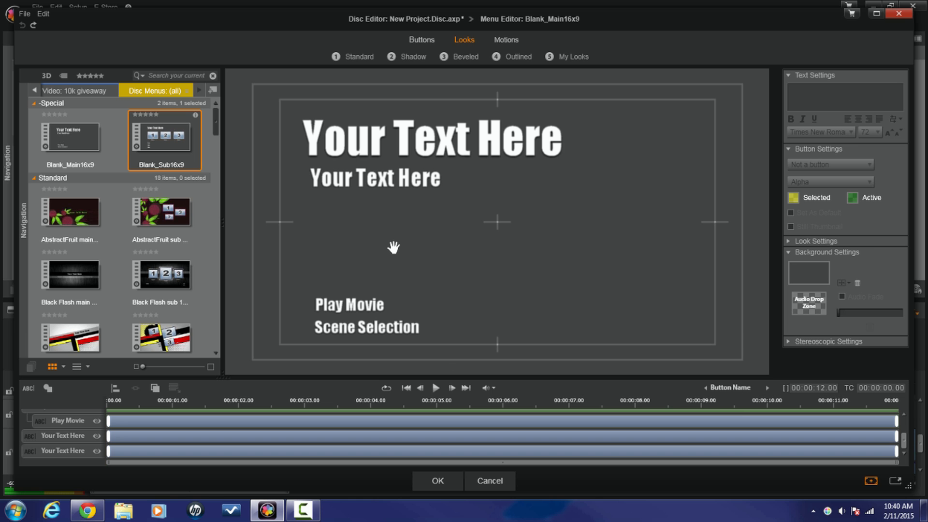
pyautogui.click(79, 451)
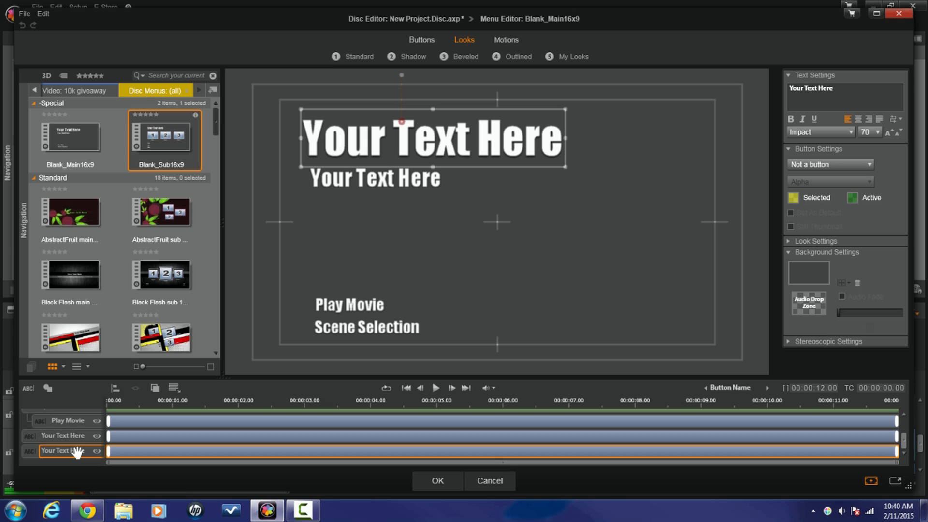
pyautogui.click(80, 437)
pyautogui.click(82, 423)
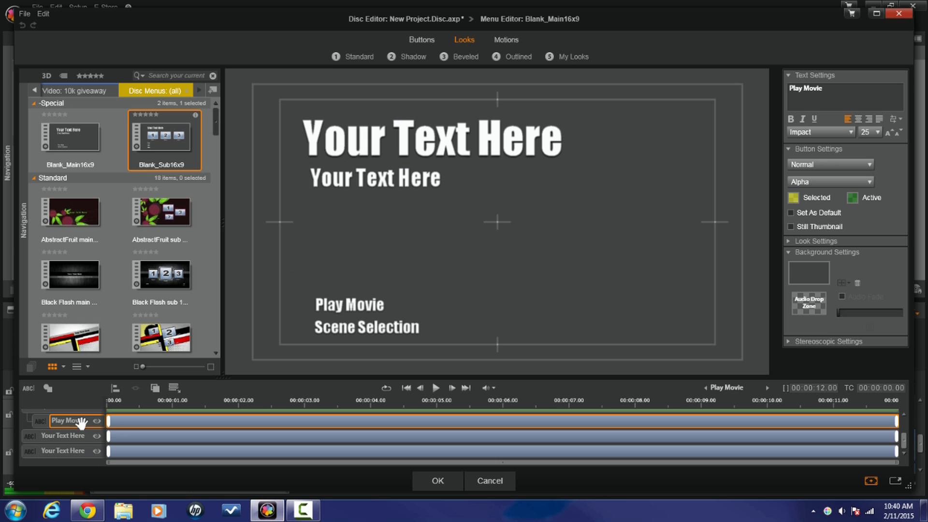
pyautogui.click(77, 452)
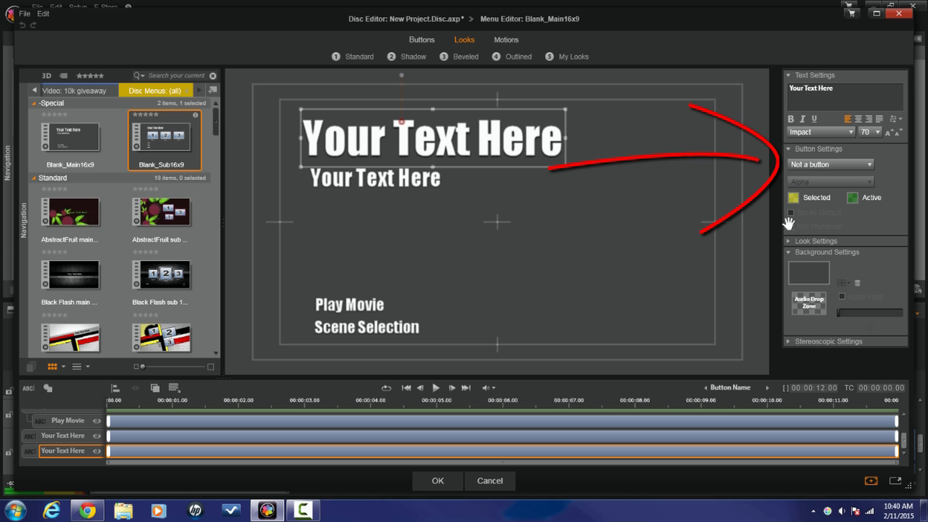
# Keep the Play Movie button as a Normal button and check its green active highlight colour
pyautogui.click(58, 421)
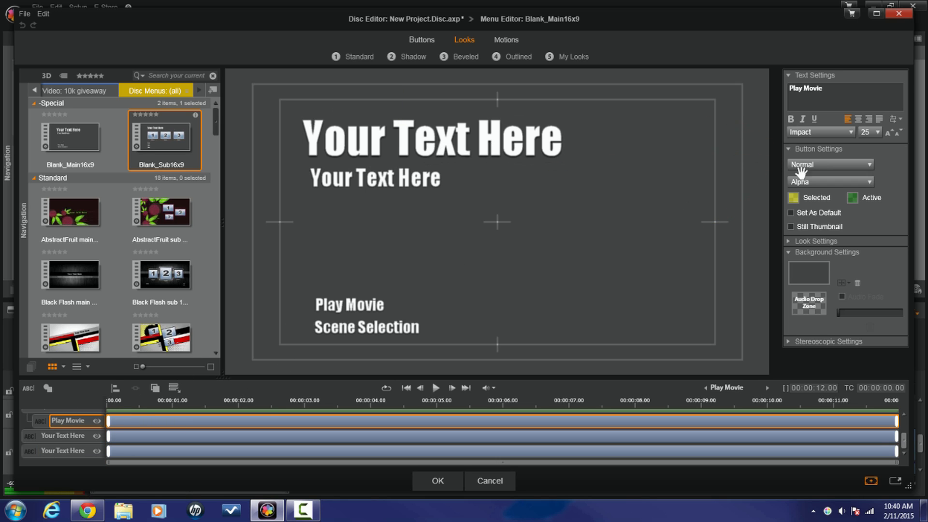
pyautogui.click(870, 165)
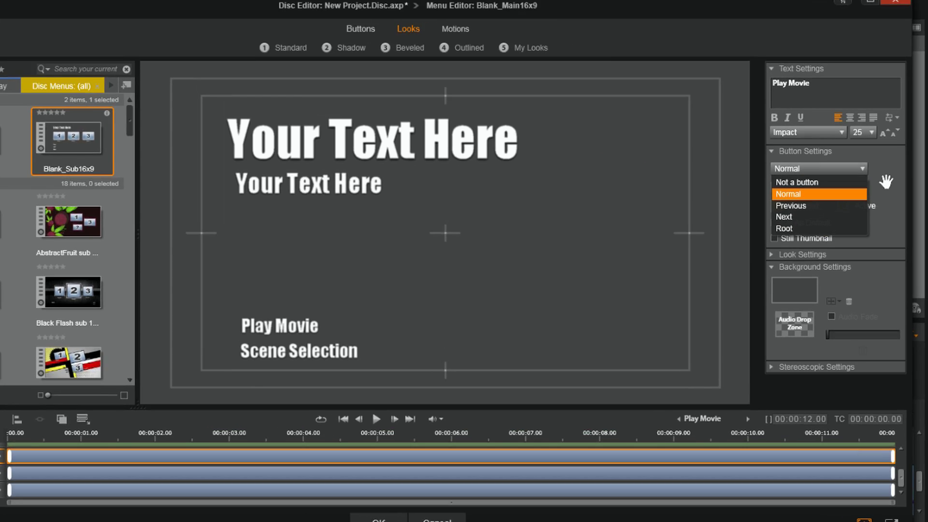
pyautogui.click(886, 182)
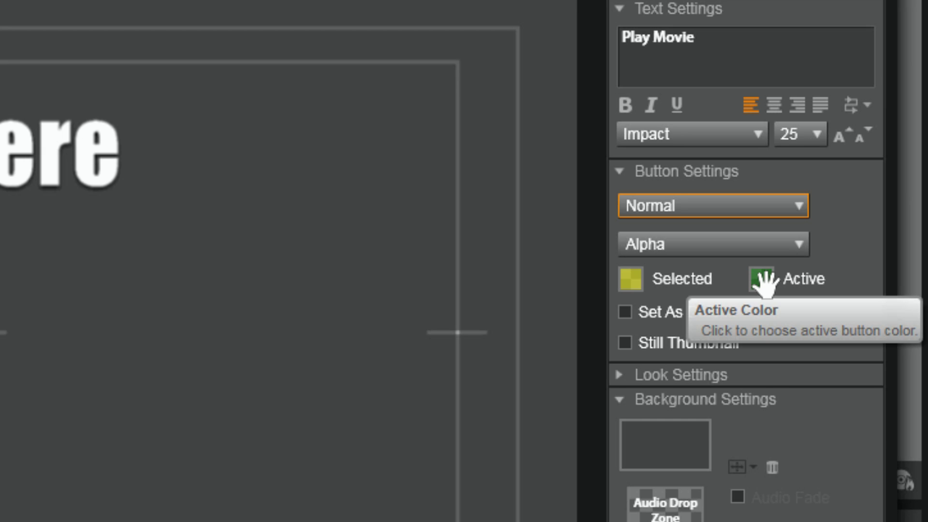
pyautogui.click(762, 280)
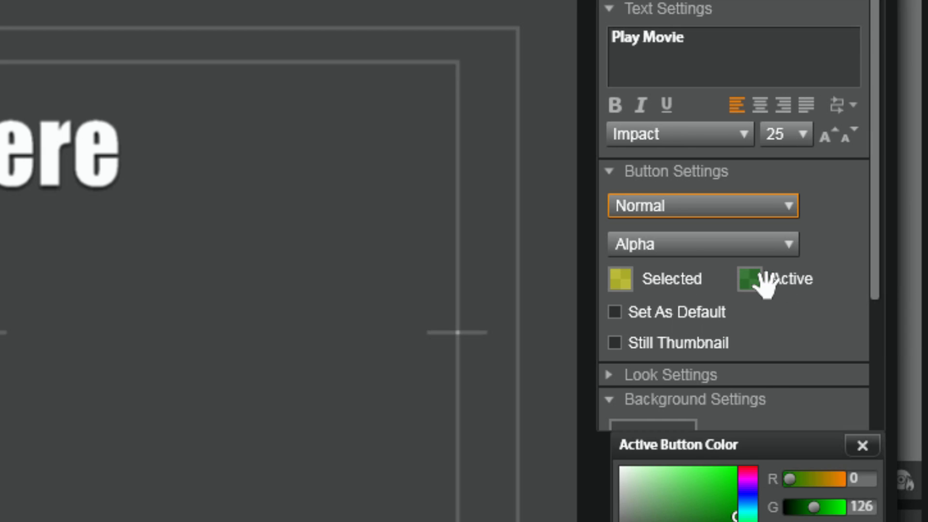
pyautogui.click(866, 446)
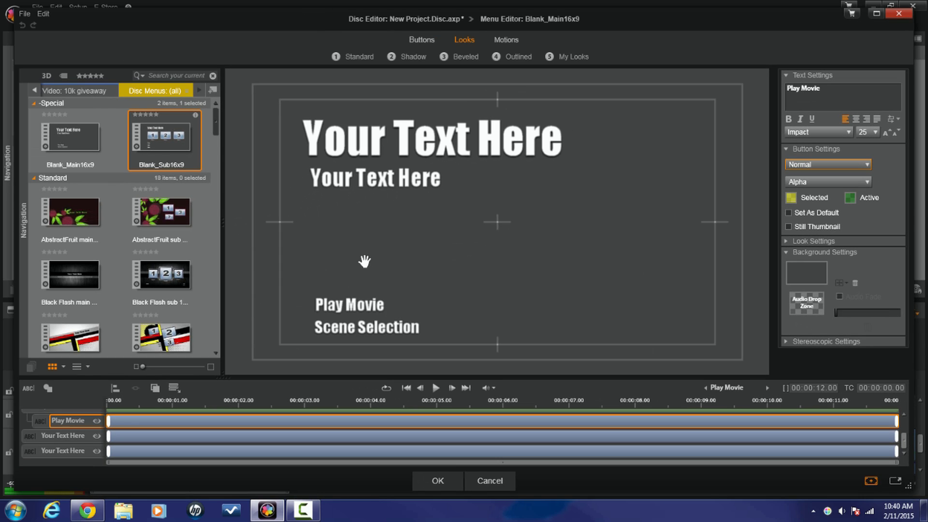
# Add Social Media.mp4 from the 10k giveaway clips above Play Movie as a small Normal button
pyautogui.click(73, 91)
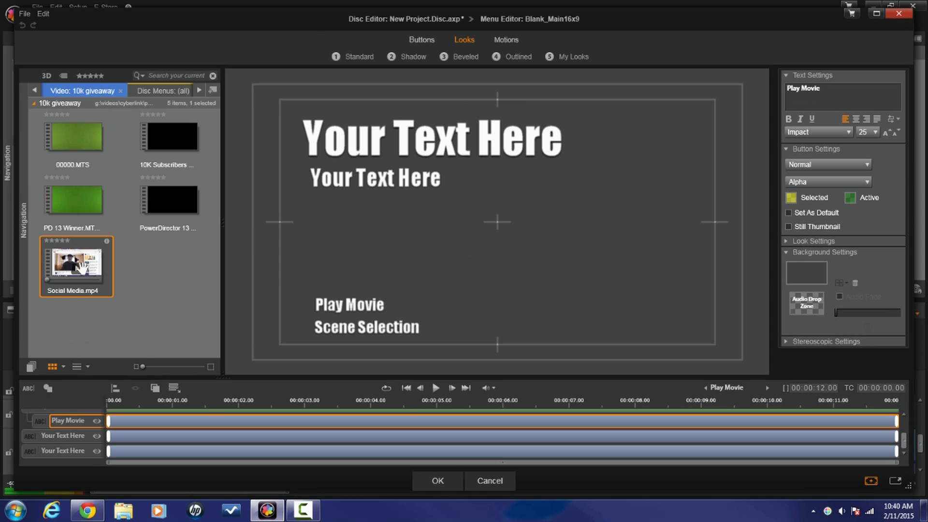
pyautogui.moveTo(77, 263); pyautogui.dragTo(436, 265)
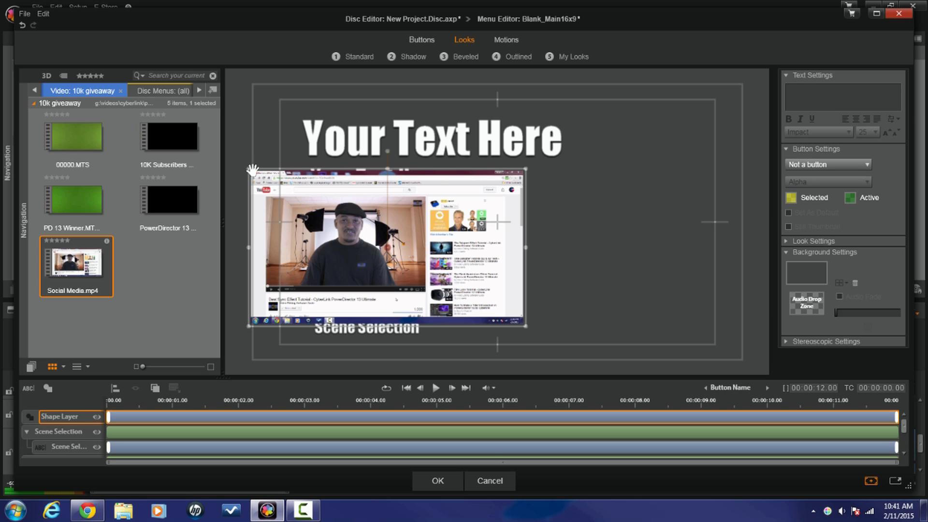
pyautogui.moveTo(252, 169); pyautogui.dragTo(429, 235)
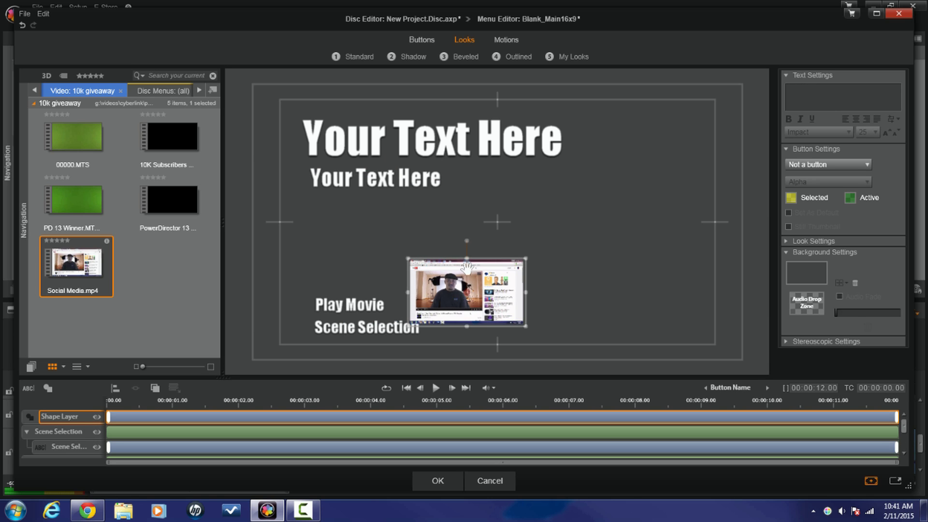
pyautogui.moveTo(467, 267); pyautogui.dragTo(457, 241)
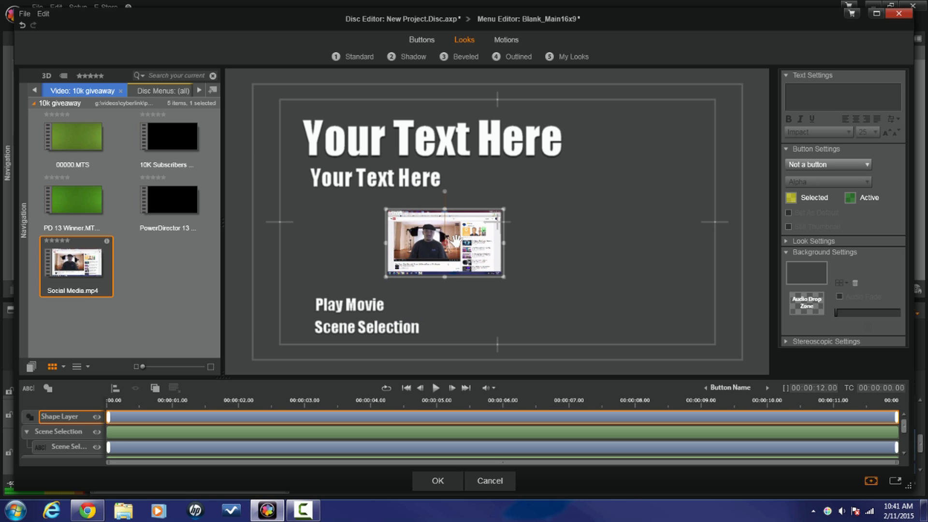
pyautogui.click(835, 163)
pyautogui.click(818, 186)
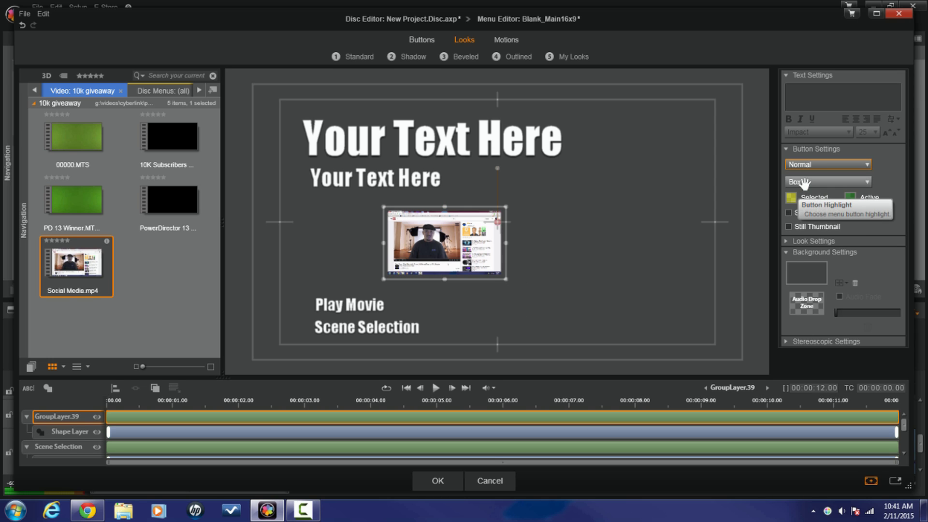
# Undo the Social Media thumbnail's button type, move and placement, restoring Menu 1's original layout
pyautogui.hotkey('ctrl', 'z')
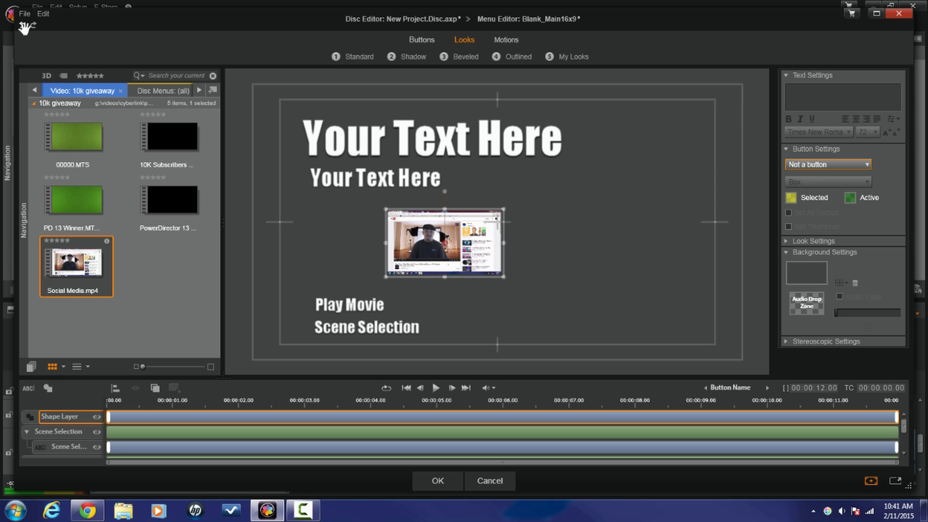
pyautogui.hotkey('ctrl', 'z')
pyautogui.hotkey('ctrl', 'z')
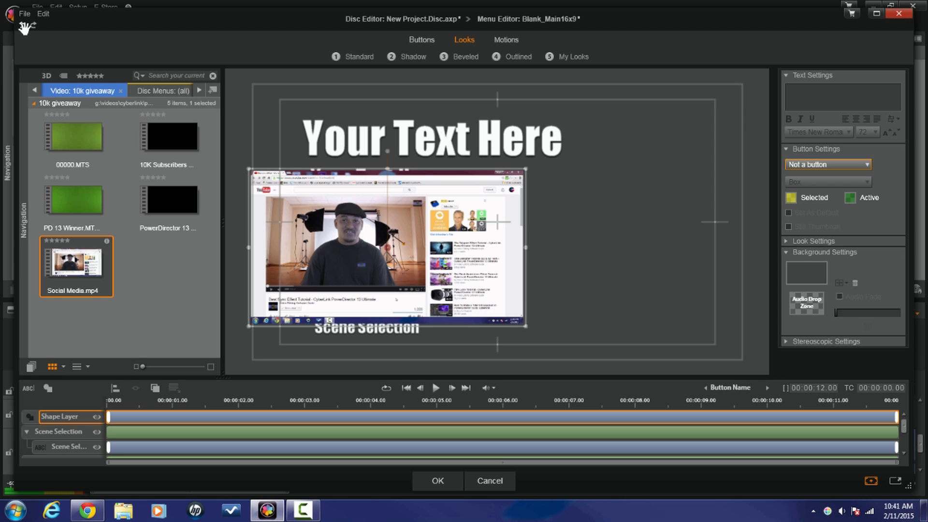
pyautogui.click(23, 26)
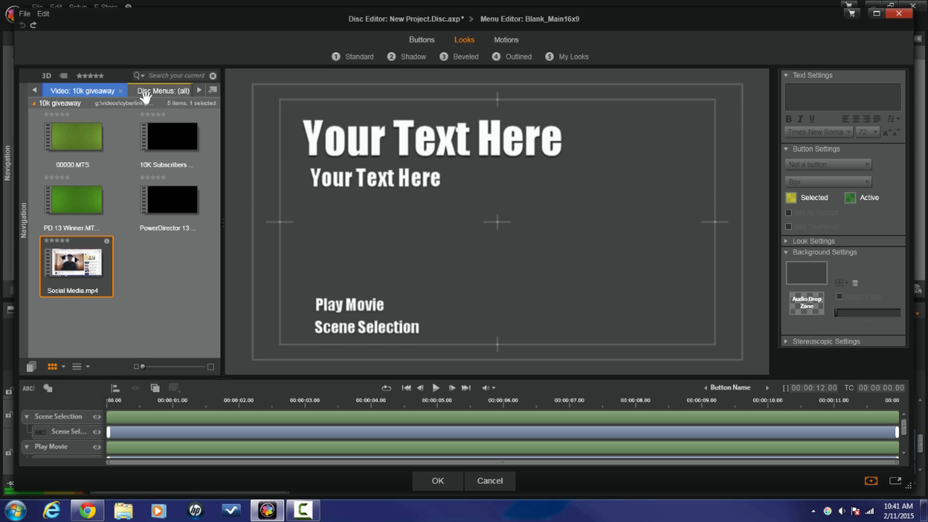
pyautogui.click(198, 90)
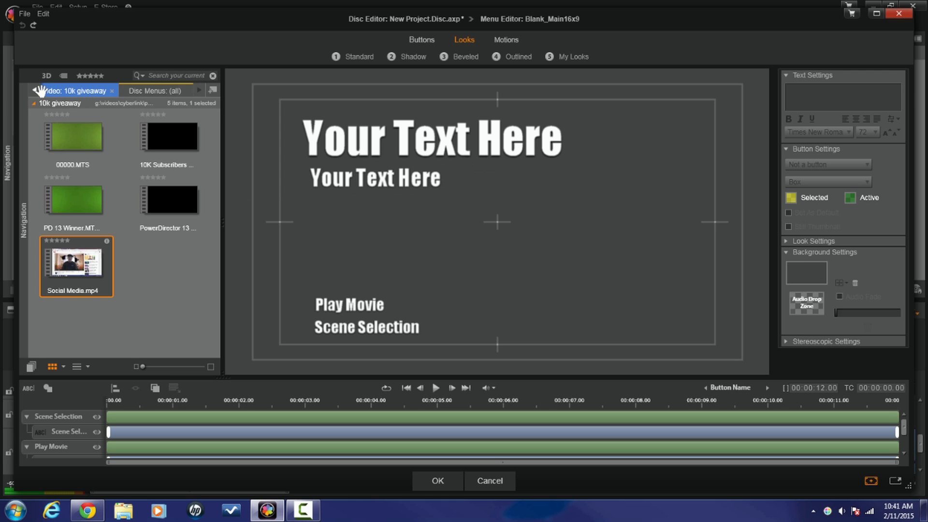
pyautogui.scroll(-3, 40, 91)
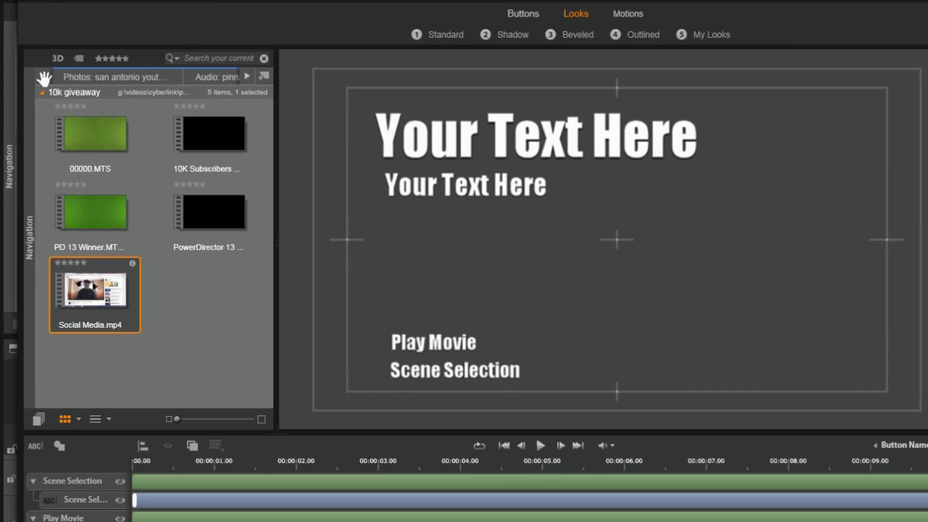
# Set the waving Texas flag photo from the san antonio youtubers photos as Menu 1's background
pyautogui.click(102, 79)
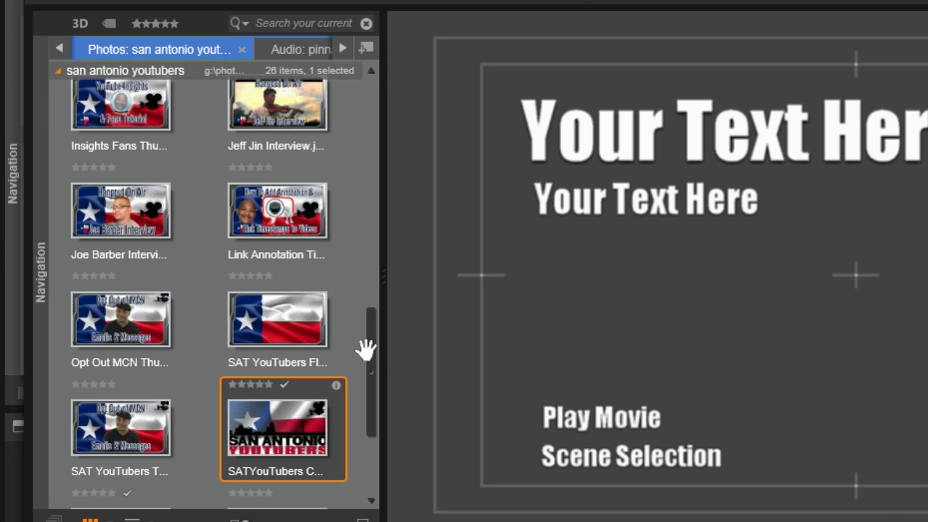
pyautogui.scroll(-3, 375, 363)
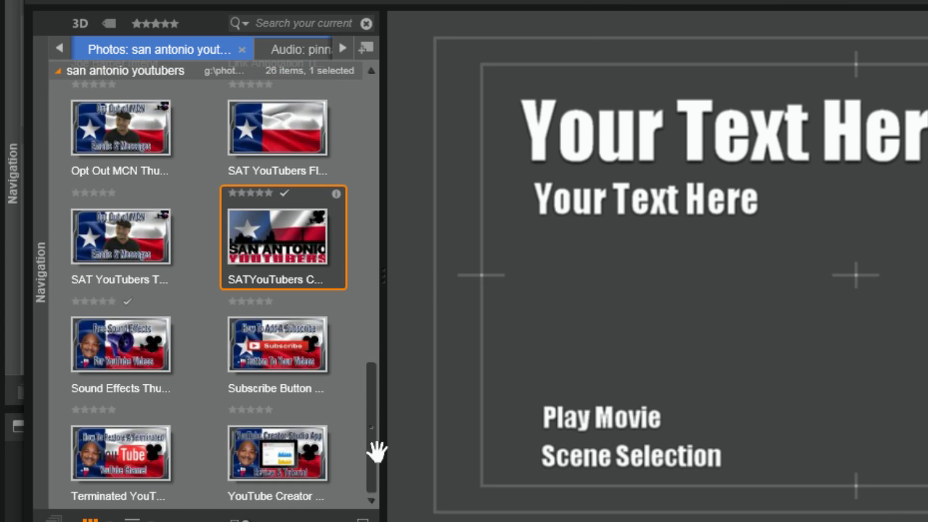
pyautogui.scroll(5, 372, 353)
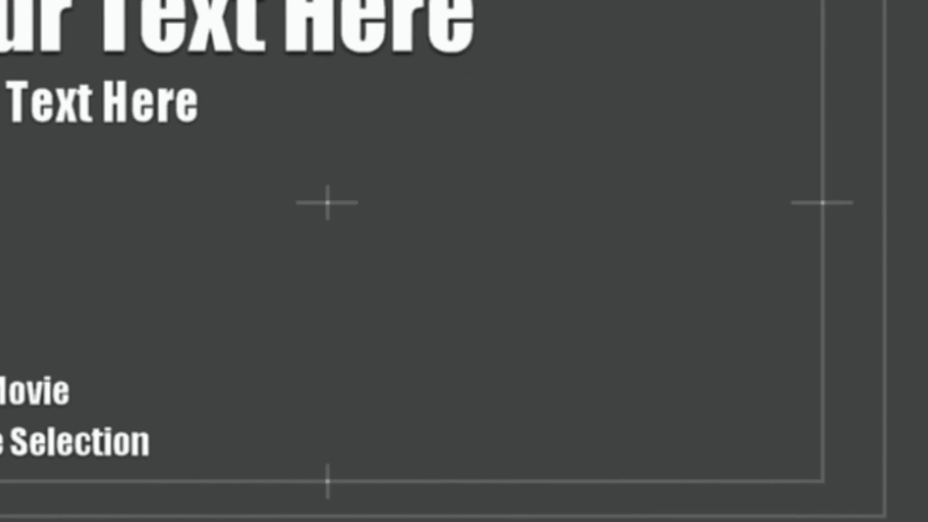
pyautogui.moveTo(696, 320); pyautogui.dragTo(927, 313)
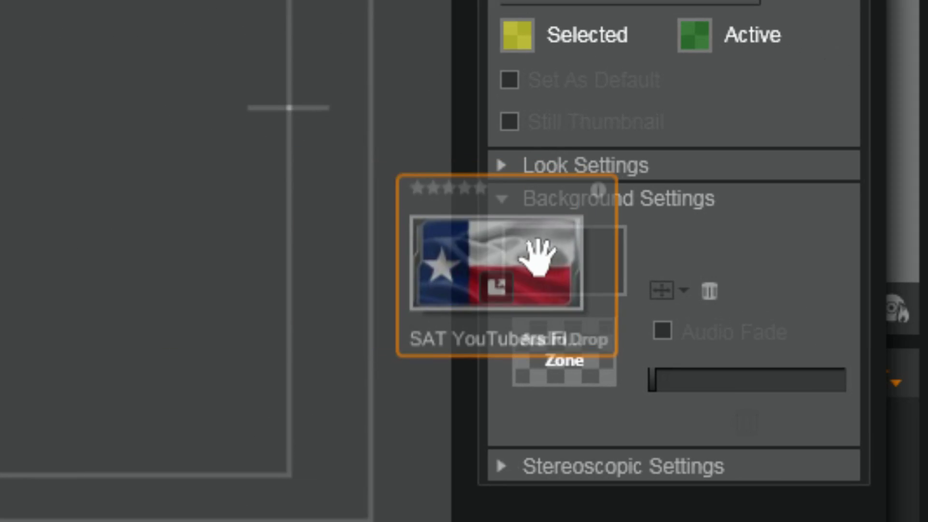
pyautogui.moveTo(537, 252)
pyautogui.mouseDown()
pyautogui.moveTo(572, 242)
pyautogui.moveTo(537, 235)
pyautogui.mouseUp()
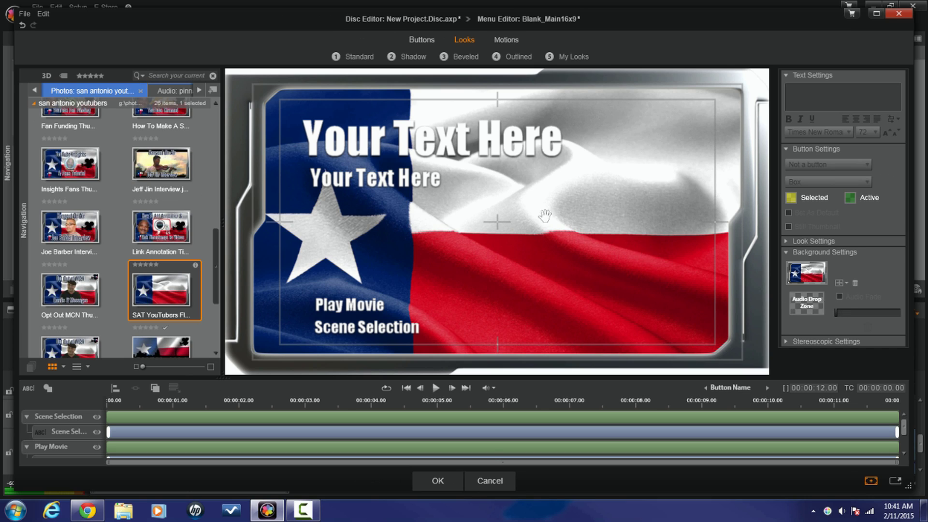
# Add n1records_0356_violentstomp.mp3 as Menu 1's background music with audio fade set to 0
pyautogui.click(202, 90)
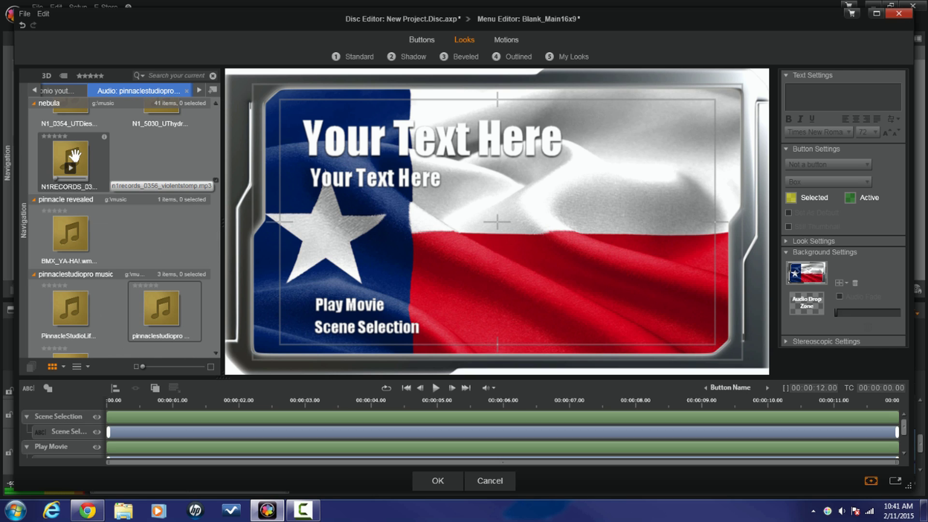
pyautogui.moveTo(75, 155); pyautogui.dragTo(813, 302)
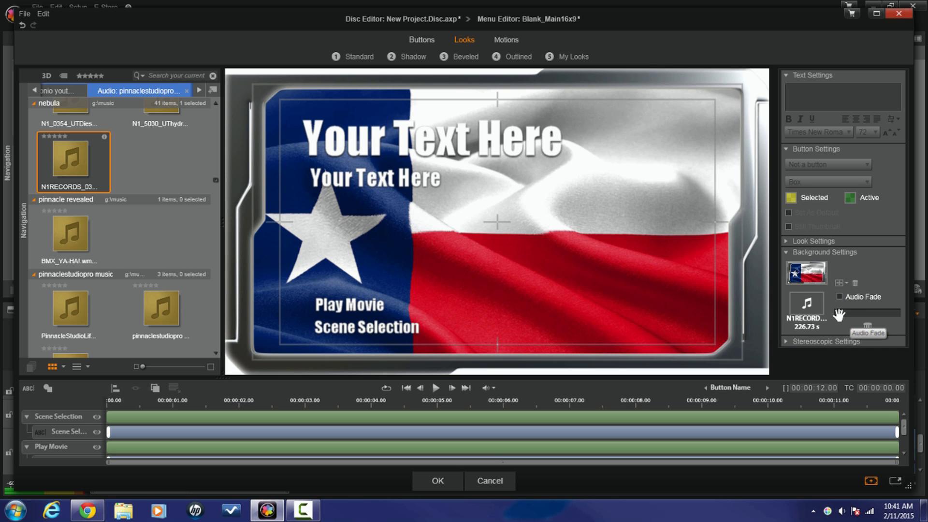
pyautogui.moveTo(839, 315)
pyautogui.mouseDown()
pyautogui.moveTo(903, 315)
pyautogui.moveTo(824, 314)
pyautogui.mouseUp()
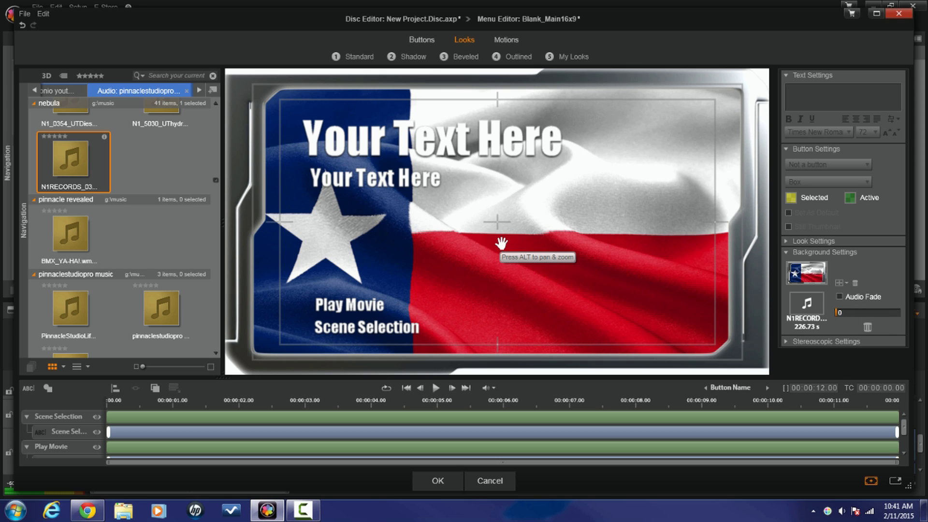
pyautogui.click(437, 481)
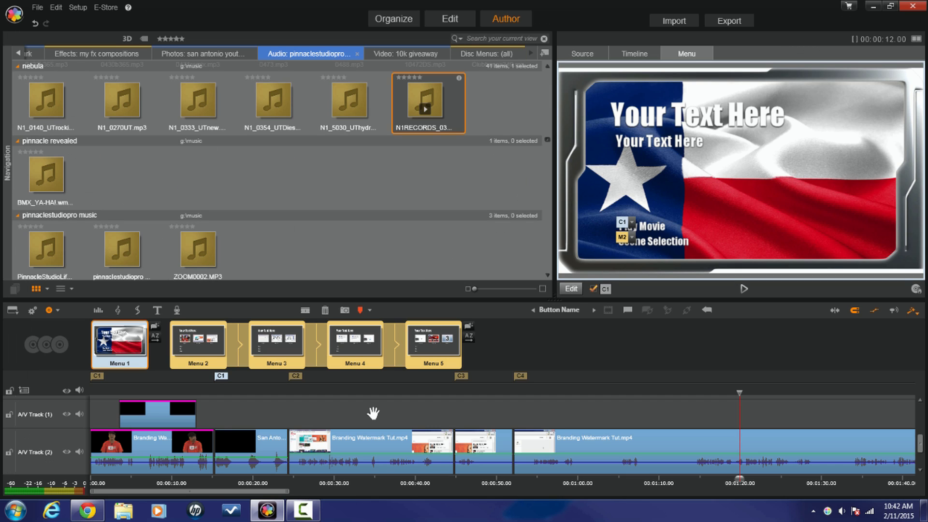
pyautogui.click(210, 343)
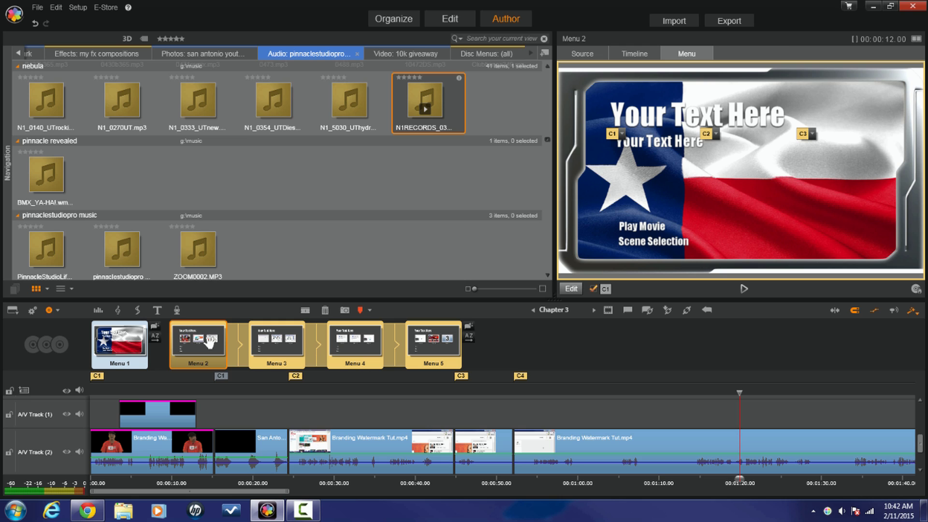
pyautogui.doubleClick(209, 342)
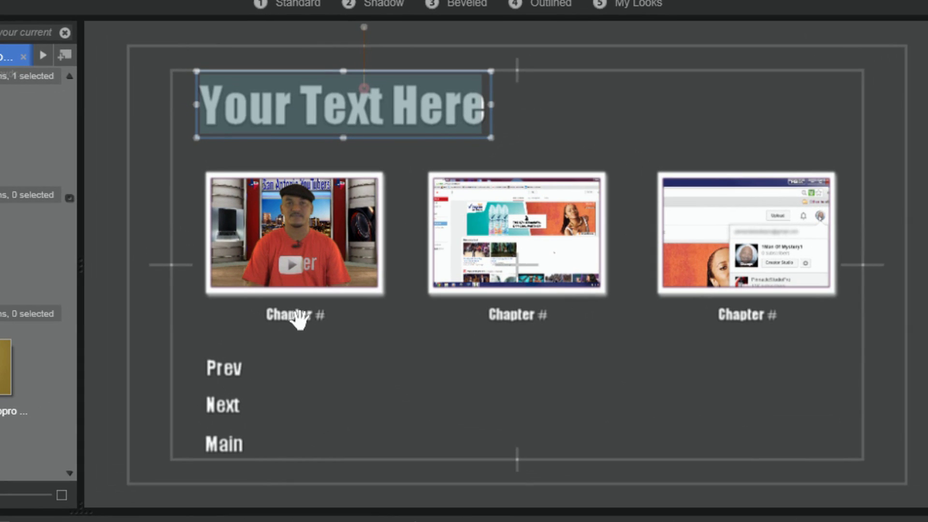
pyautogui.click(300, 319)
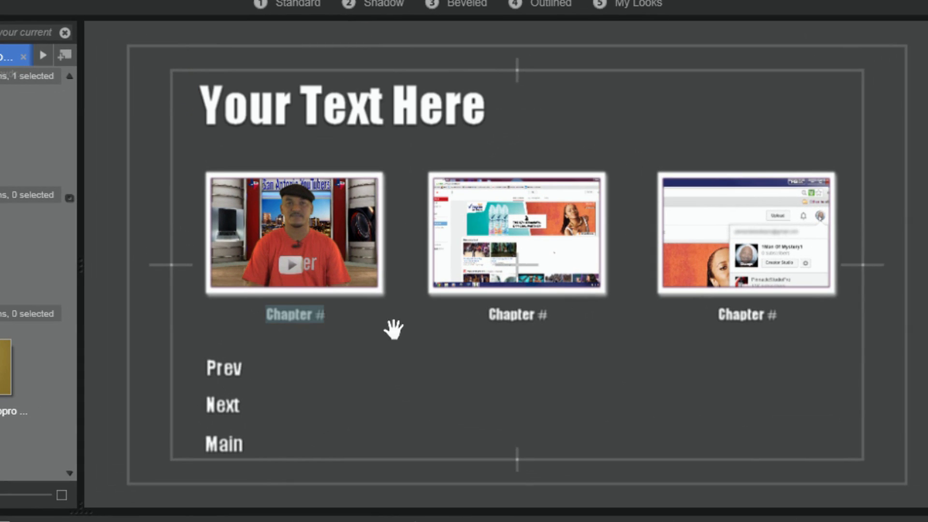
pyautogui.click(517, 313)
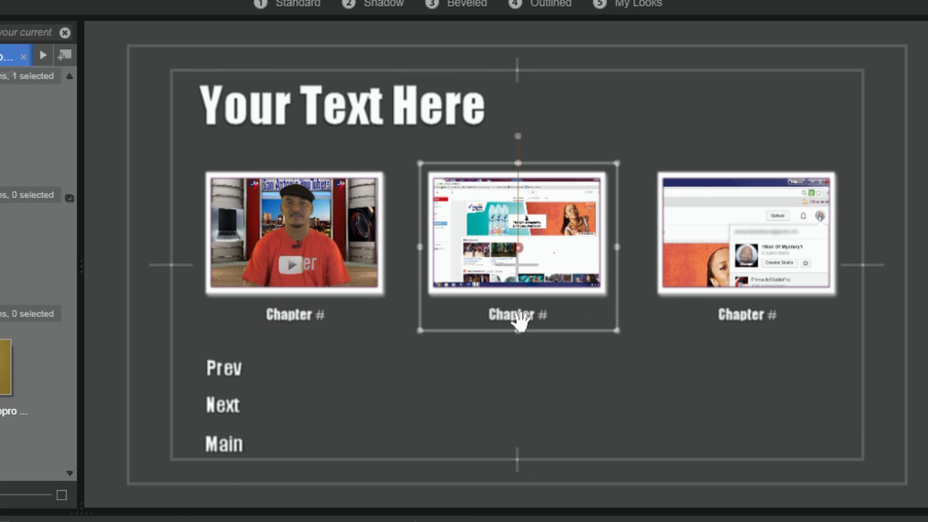
pyautogui.click(518, 313)
pyautogui.click(518, 313)
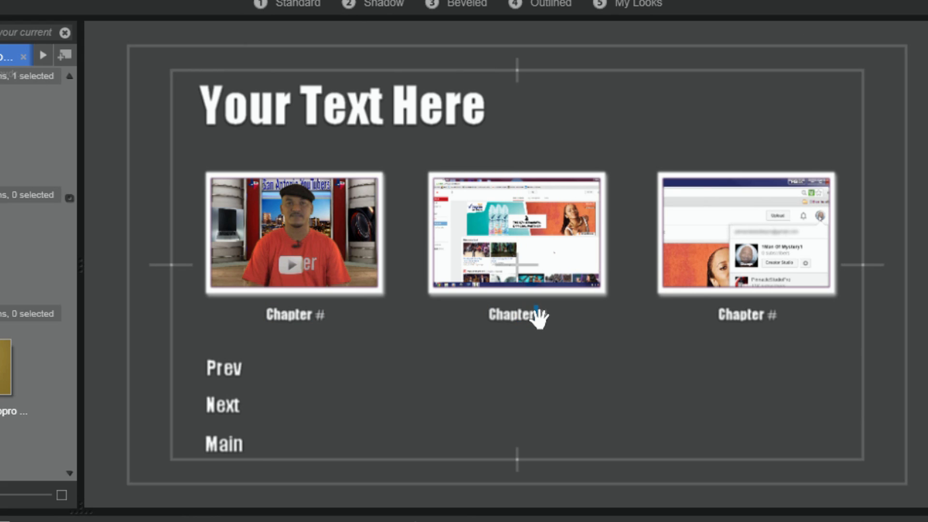
pyautogui.doubleClick(537, 314)
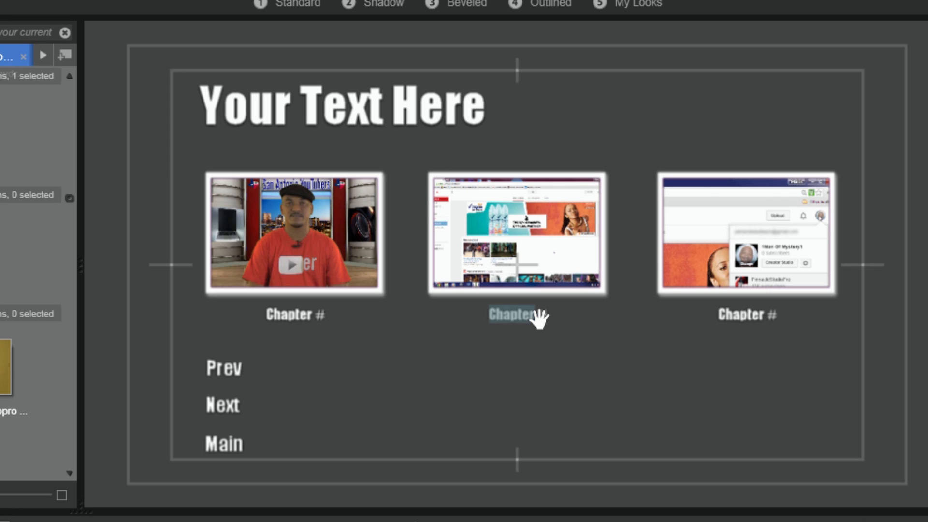
pyautogui.click(321, 231)
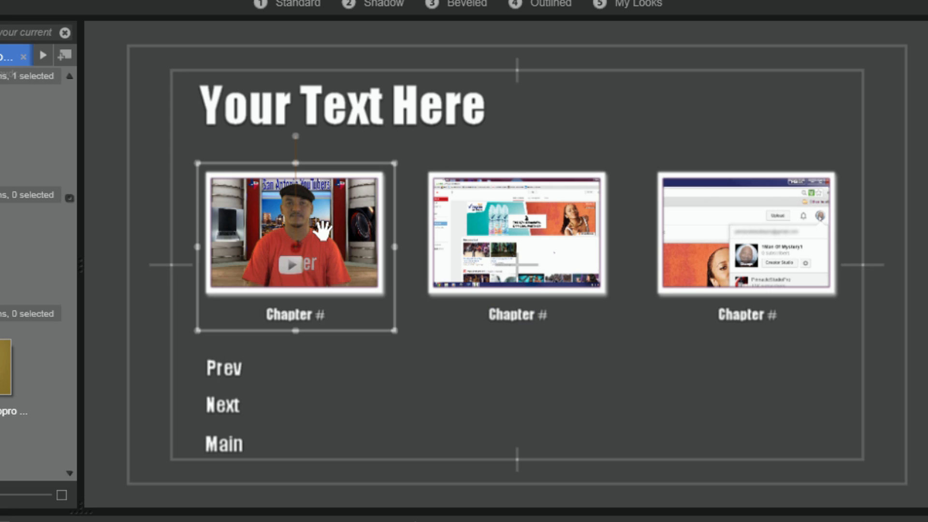
pyautogui.click(547, 231)
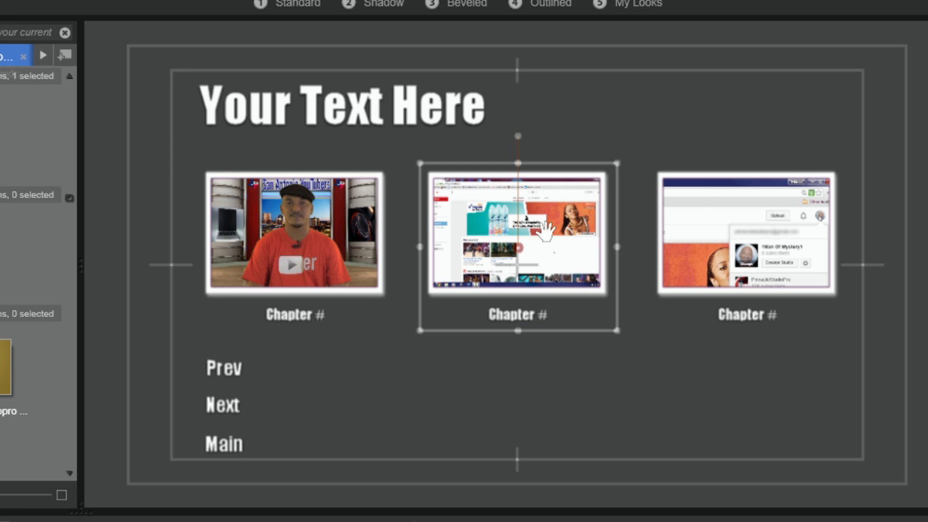
pyautogui.click(763, 235)
pyautogui.click(498, 231)
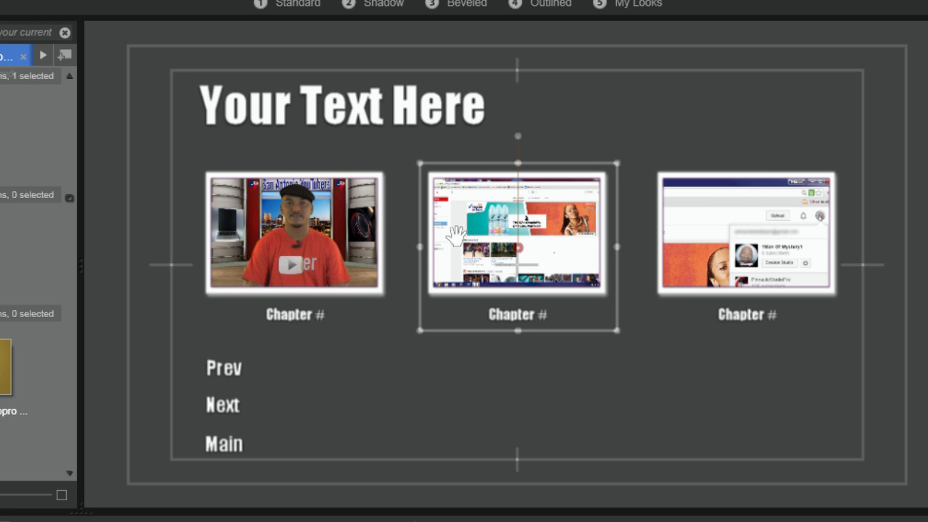
pyautogui.click(300, 225)
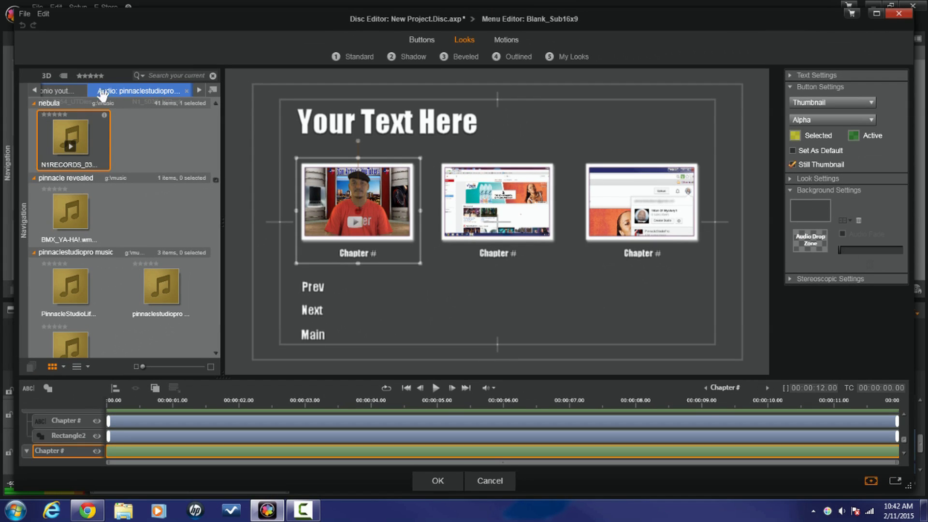
# Use the SAT YouTubers flag photo as the sub-menu background, preview it, and accept the changes
pyautogui.click(55, 88)
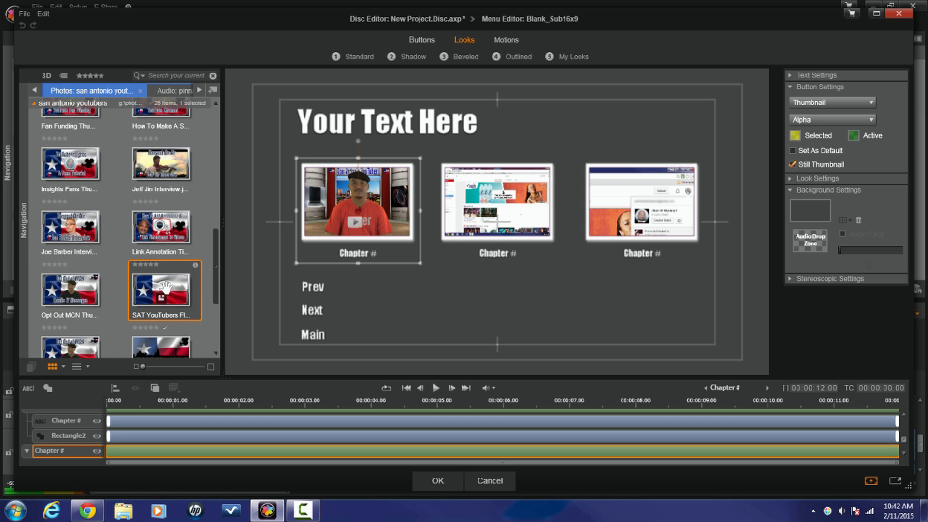
pyautogui.moveTo(164, 289); pyautogui.dragTo(811, 213)
pyautogui.press('space')
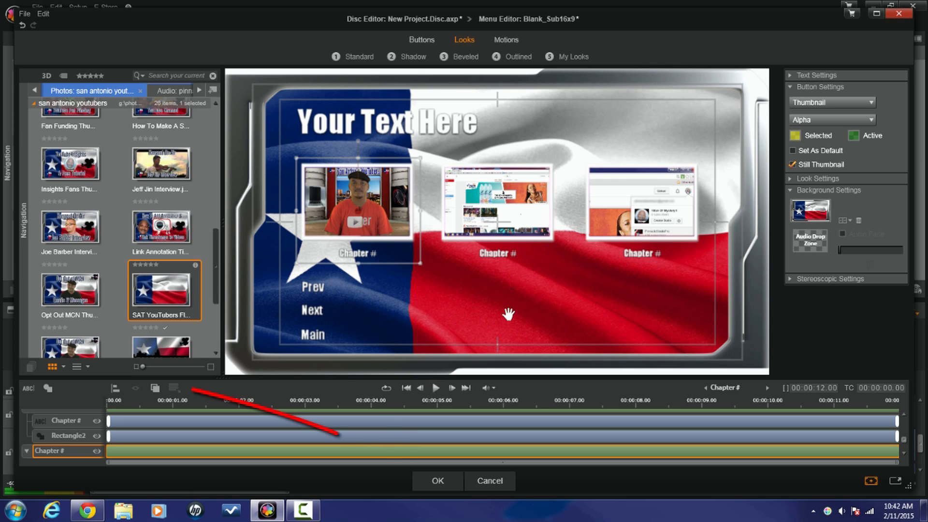
pyautogui.click(441, 481)
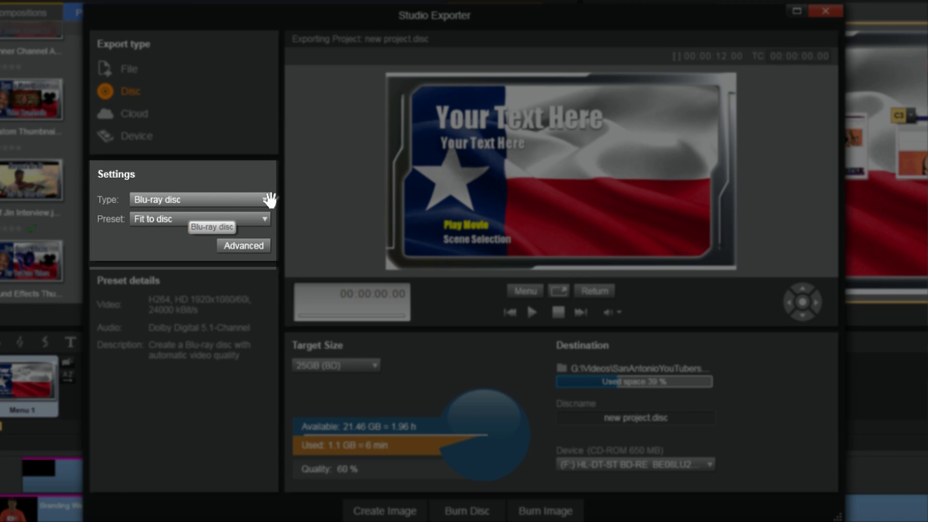
# Choose Blu-ray disc as the disc type and keep the Fit to disc quality preset
pyautogui.click(268, 199)
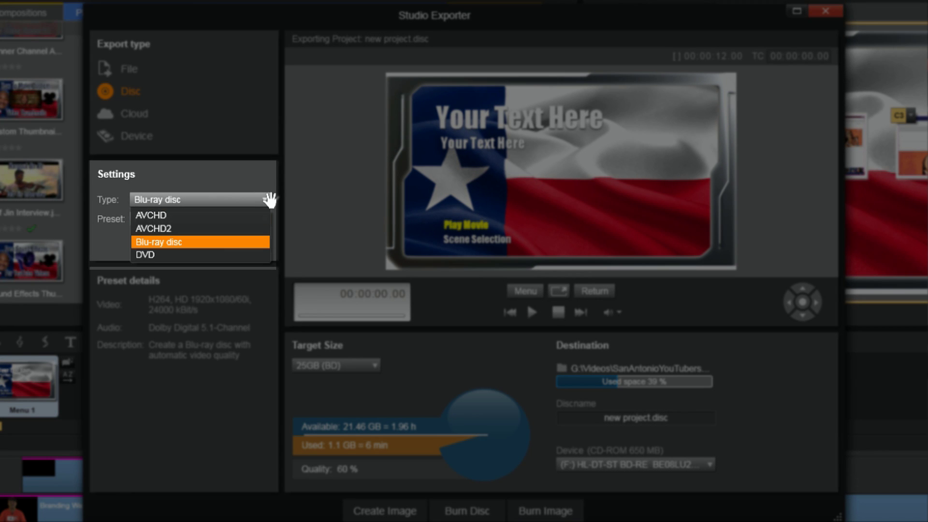
pyautogui.click(191, 242)
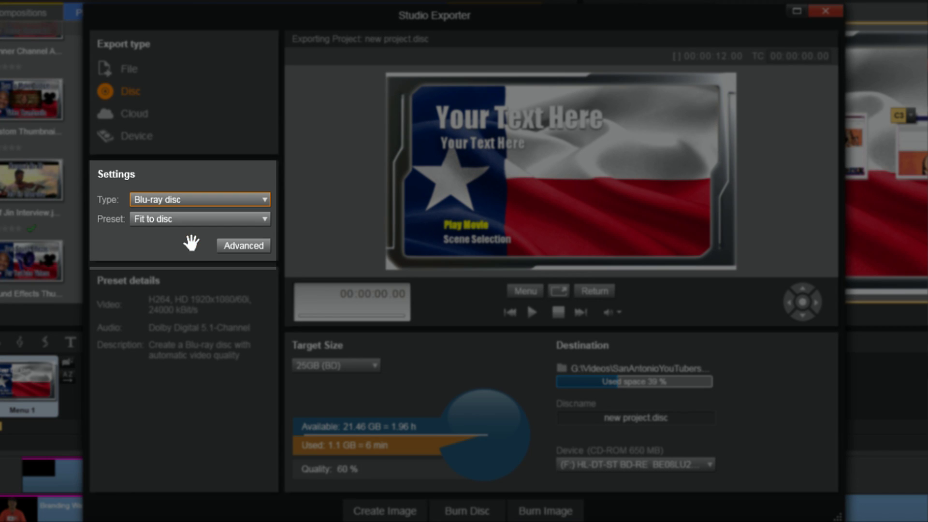
pyautogui.click(216, 221)
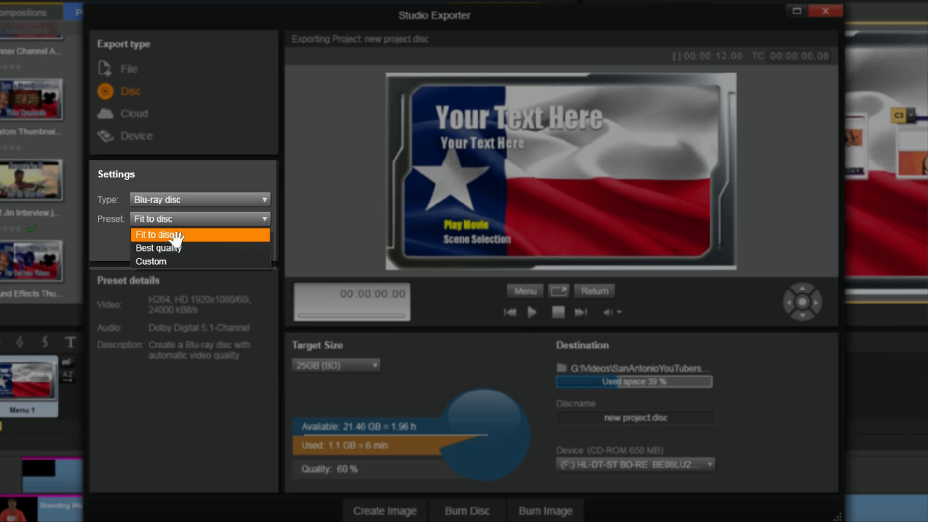
pyautogui.click(177, 235)
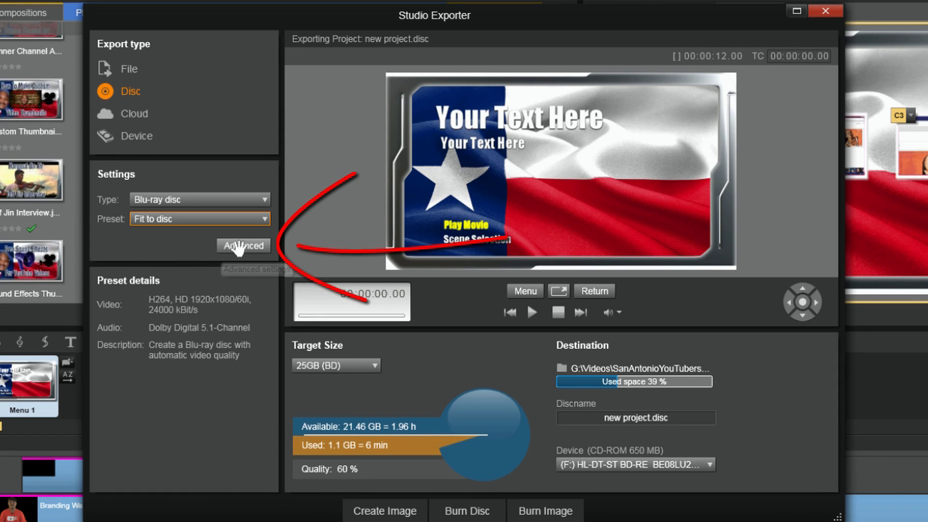
pyautogui.click(238, 246)
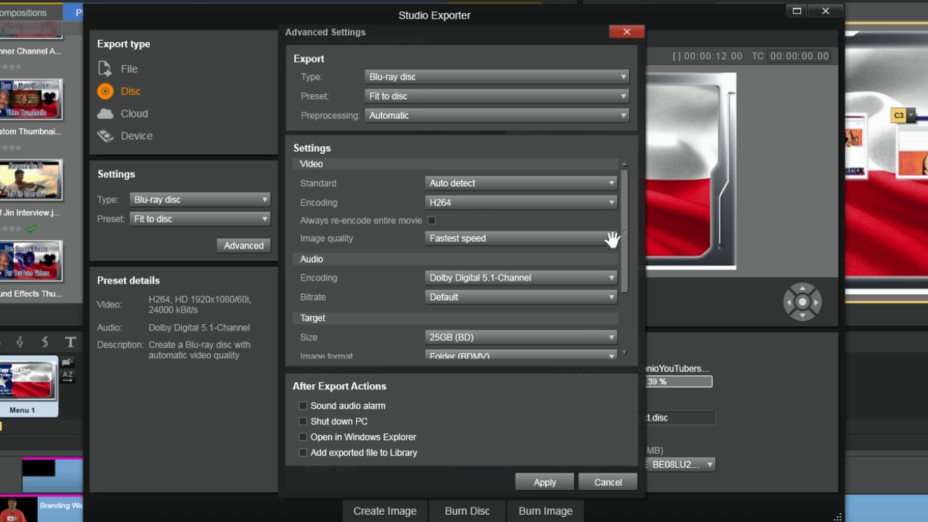
pyautogui.moveTo(626, 222); pyautogui.dragTo(631, 294)
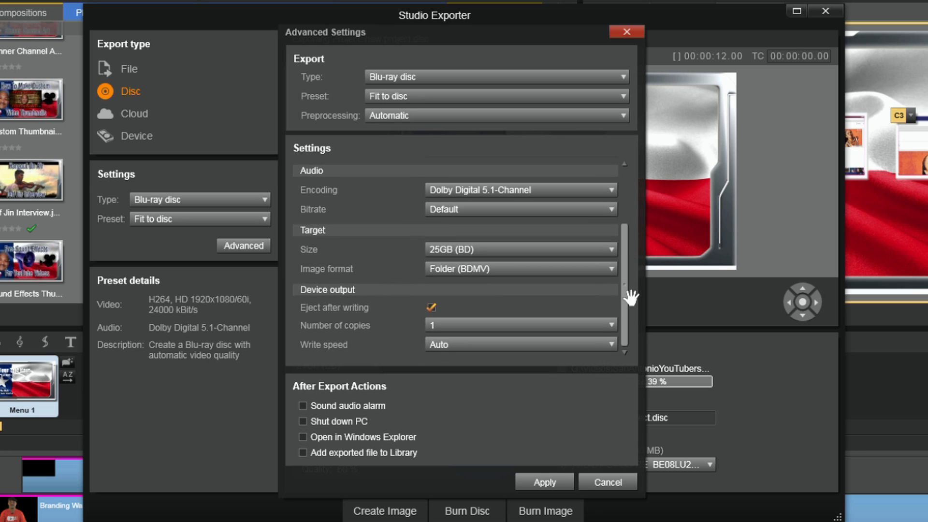
pyautogui.moveTo(625, 275); pyautogui.dragTo(634, 137)
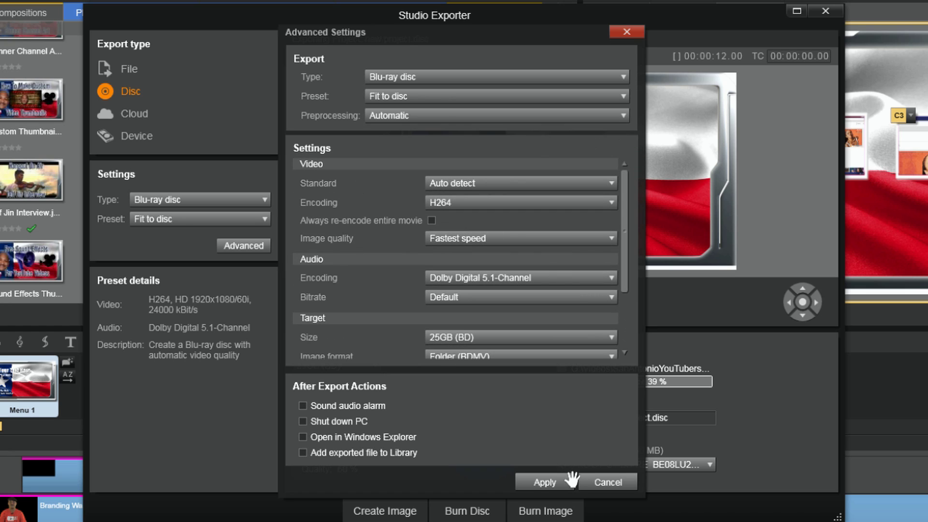
pyautogui.click(608, 482)
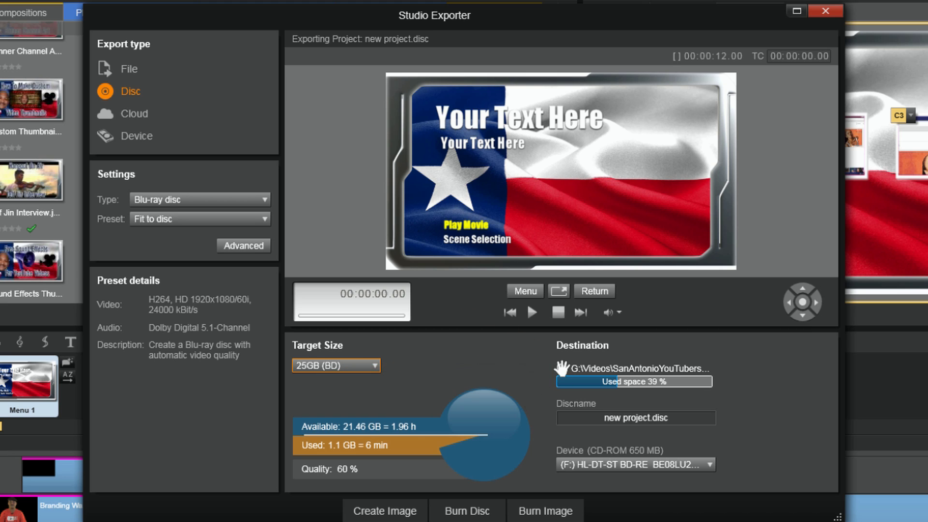
# Set the disc export destination to the Disc Images folder under Storage (E:) > My Videos
pyautogui.click(562, 369)
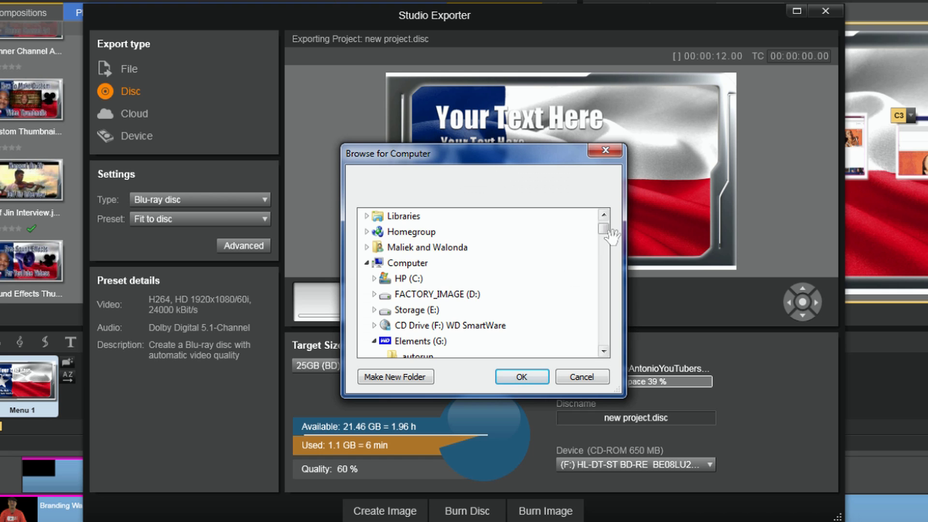
pyautogui.moveTo(605, 230)
pyautogui.mouseDown()
pyautogui.moveTo(611, 341)
pyautogui.moveTo(612, 227)
pyautogui.moveTo(605, 234)
pyautogui.mouseUp()
pyautogui.doubleClick(417, 293)
pyautogui.scroll(-1, 605, 234)
pyautogui.click(387, 249)
pyautogui.scroll(-1, 607, 242)
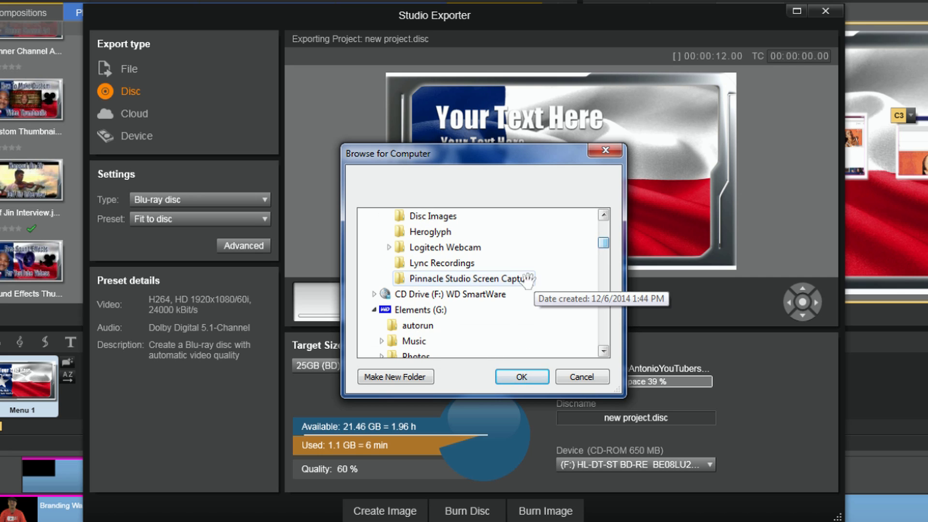
pyautogui.scroll(1, 608, 245)
pyautogui.click(430, 246)
pyautogui.click(522, 377)
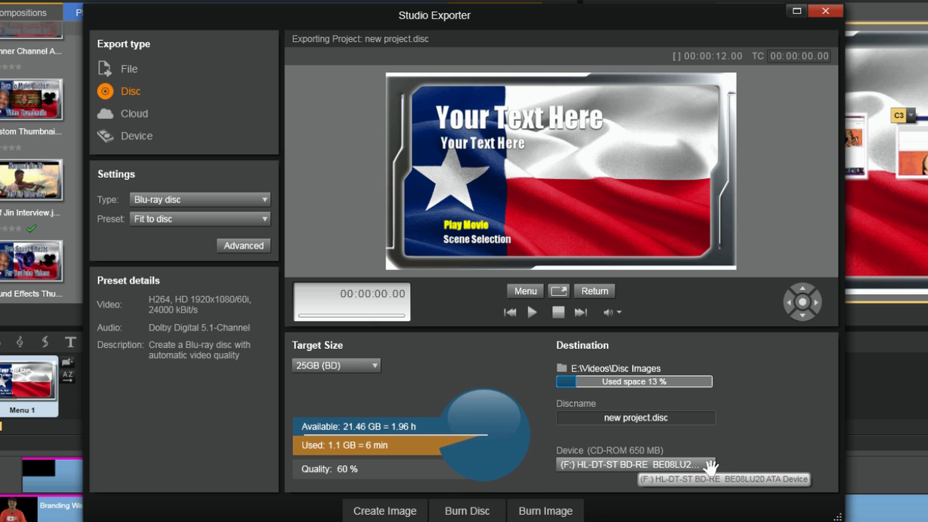
pyautogui.click(710, 464)
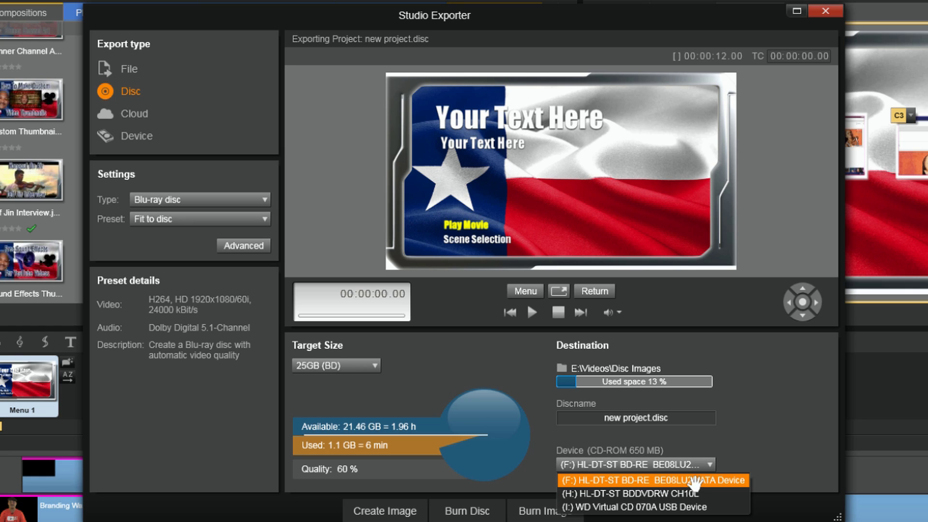
pyautogui.click(699, 482)
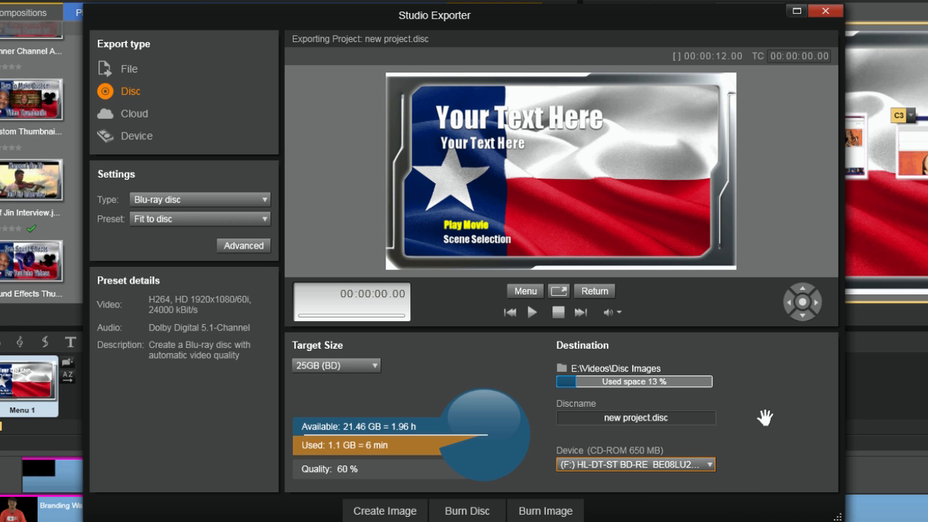